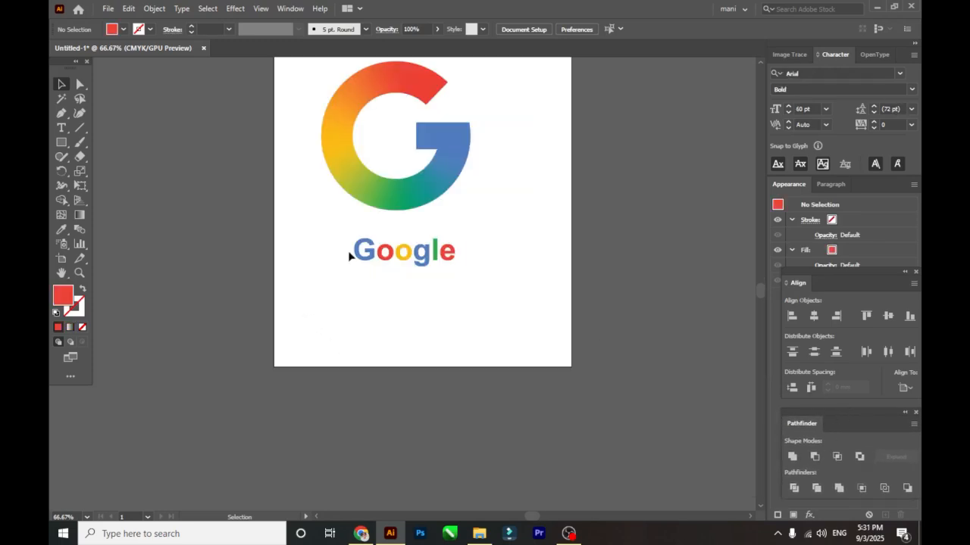
drag(341, 230, 467, 288)
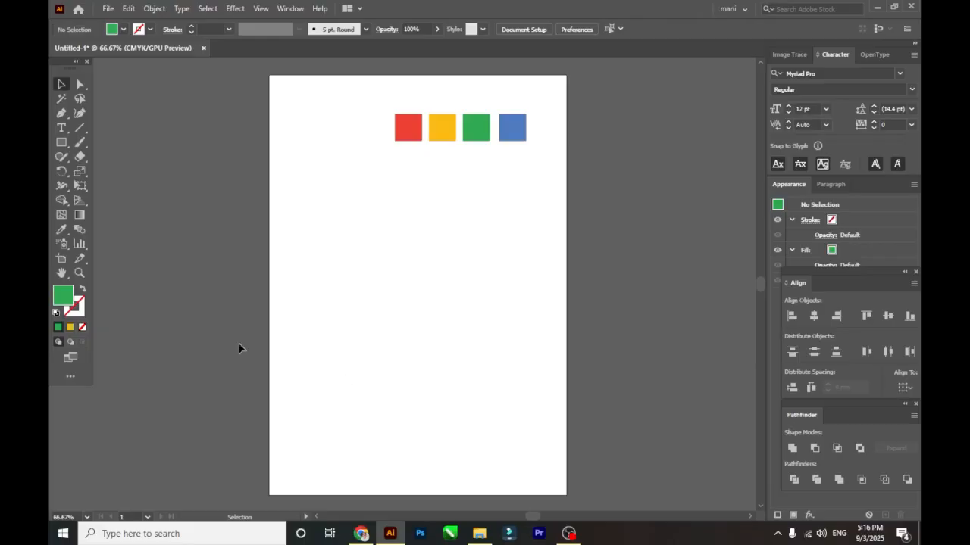
Draw a vertical line in the middle of the page and give it a black 3 pt stroke.
click(79, 128)
drag(388, 216, 389, 392)
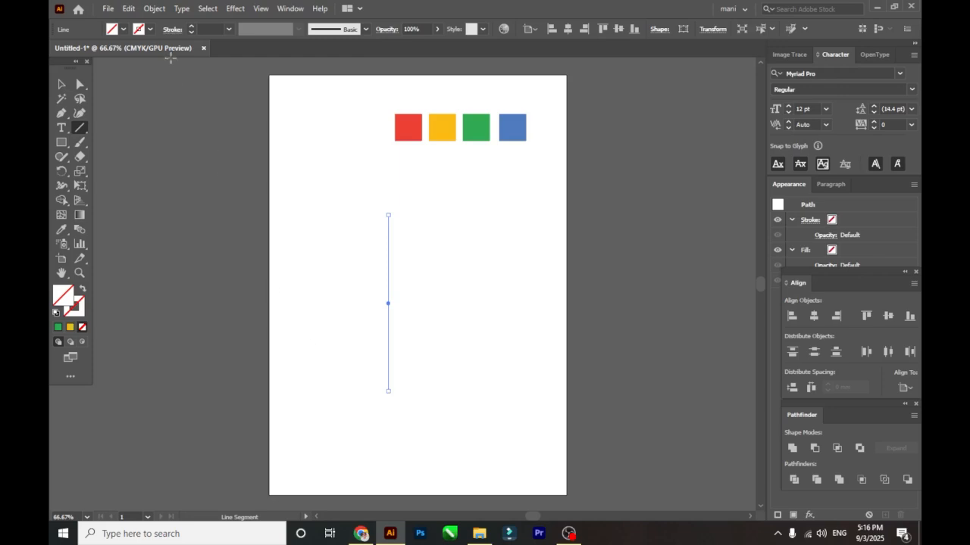
click(150, 28)
click(82, 50)
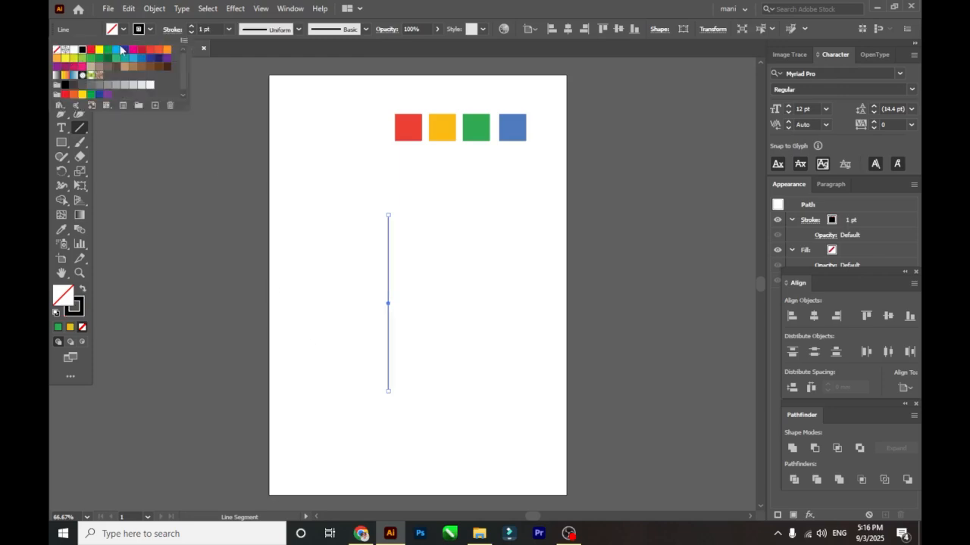
click(190, 25)
click(190, 26)
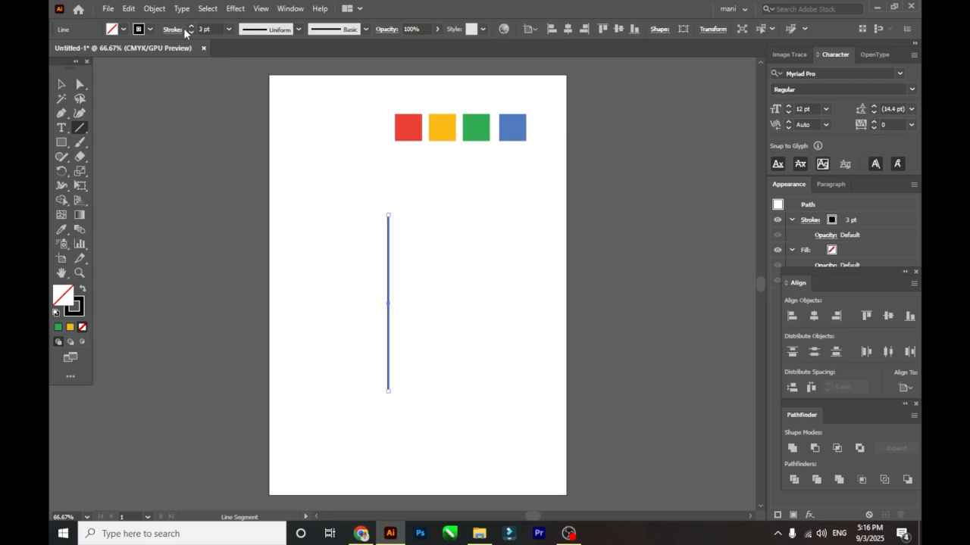
click(62, 85)
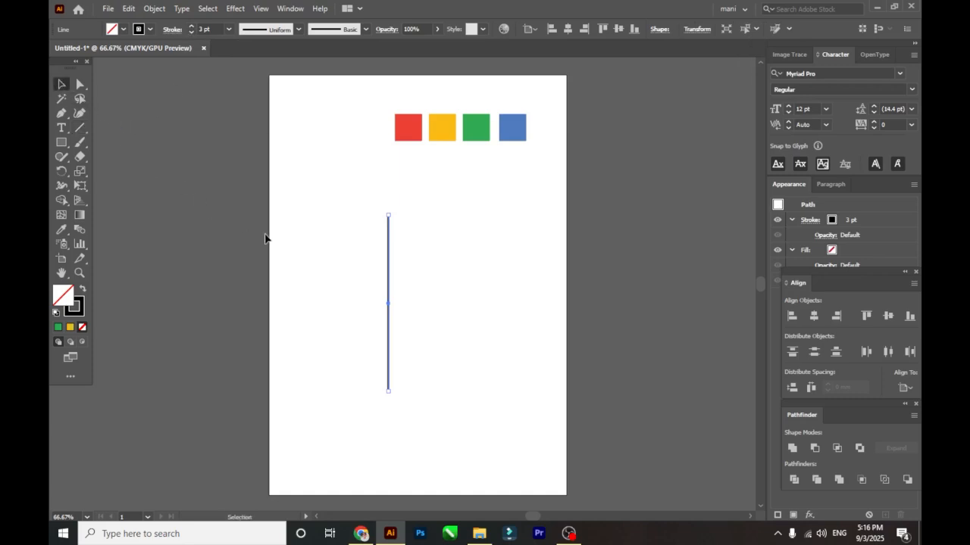
click(328, 258)
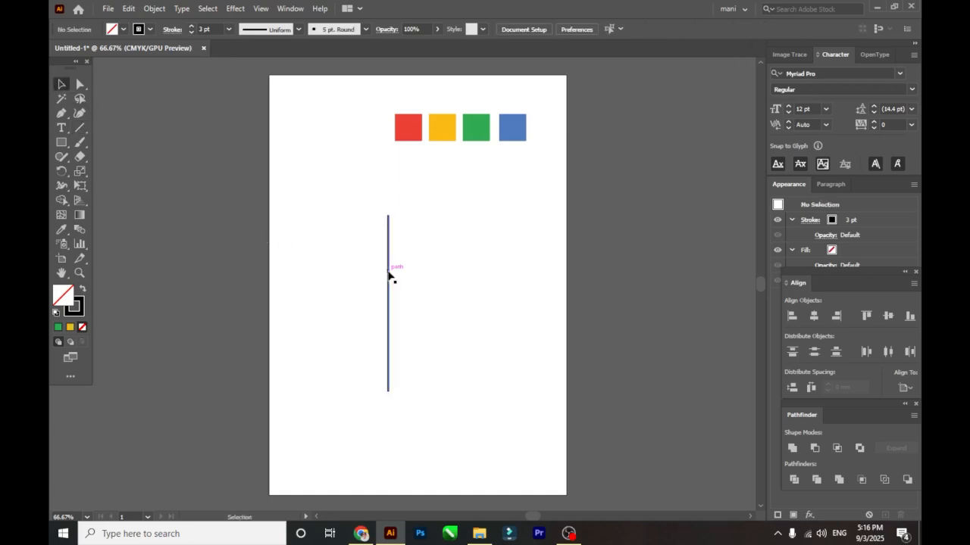
Duplicate the vertical line and rotate the copy to horizontal so the two lines cross at their midpoints.
drag(388, 275, 452, 276)
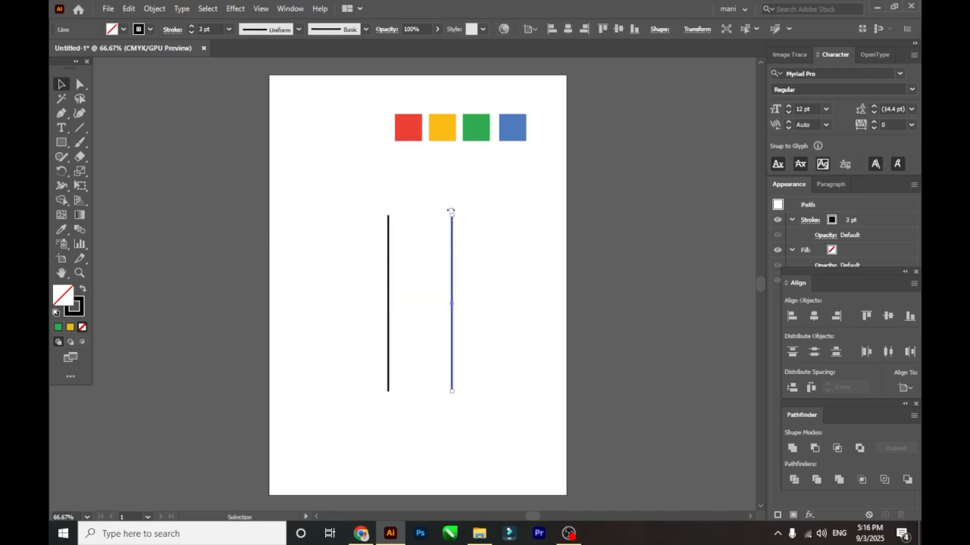
drag(450, 212, 442, 307)
click(440, 340)
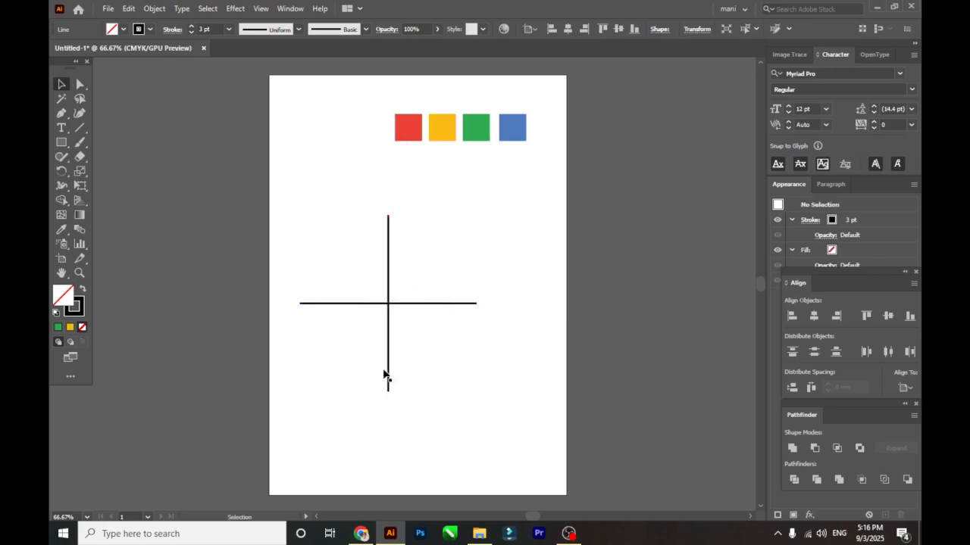
Select both crossed lines and move them together to roughly the horizontal centre of the page.
drag(285, 201, 308, 336)
drag(438, 422, 493, 427)
drag(390, 310, 422, 310)
click(440, 444)
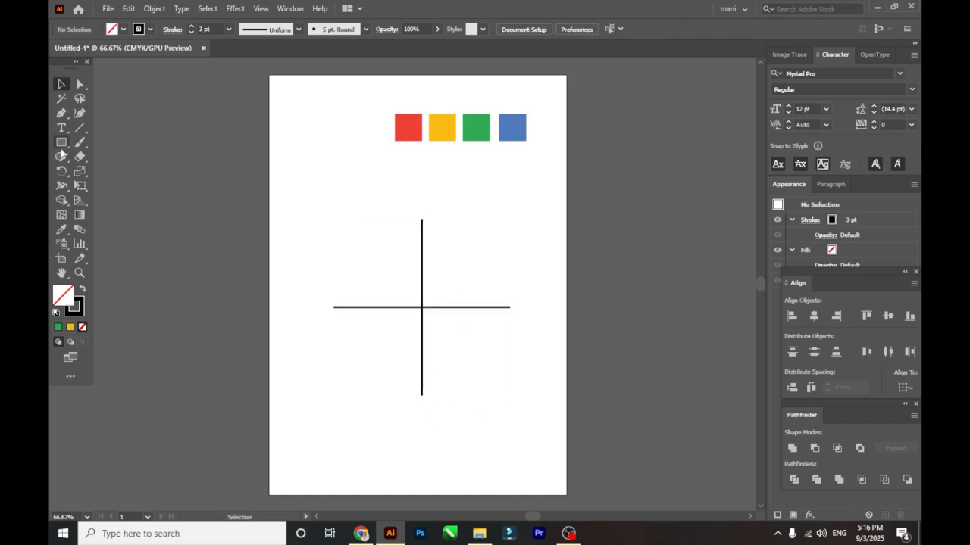
Draw a circle outward from the lines' intersection, slightly smaller than the length of the lines.
drag(61, 143, 100, 173)
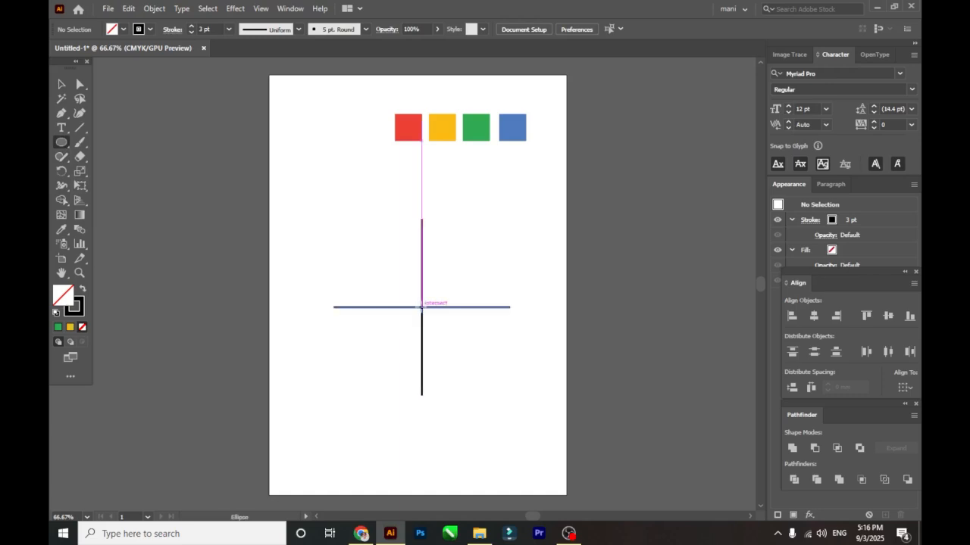
drag(421, 306, 425, 233)
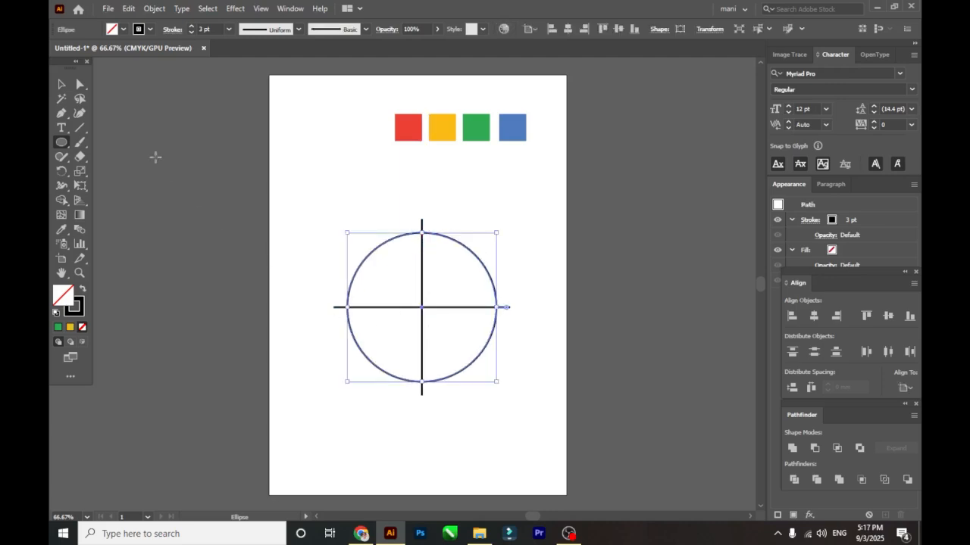
click(62, 84)
click(372, 219)
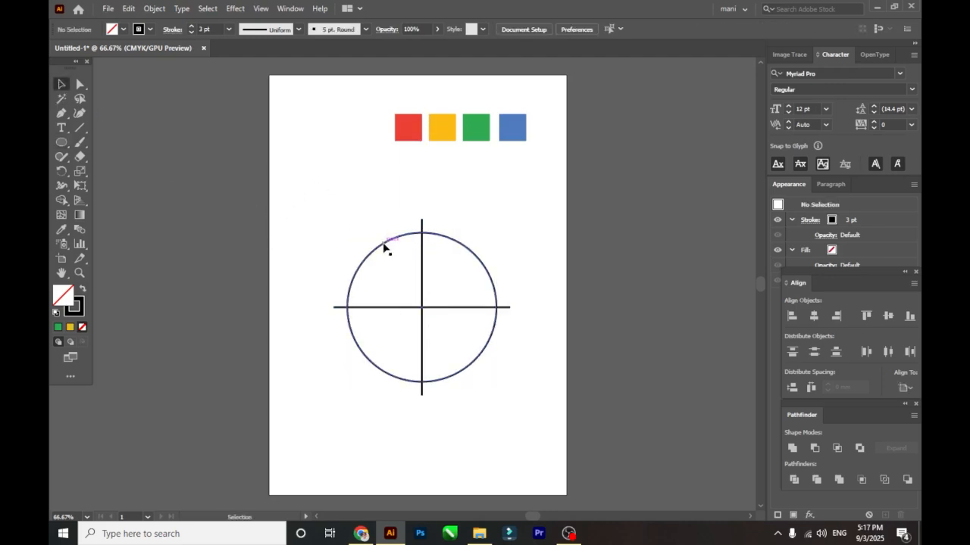
Copy the circle and paste the duplicate in front of the original.
click(384, 246)
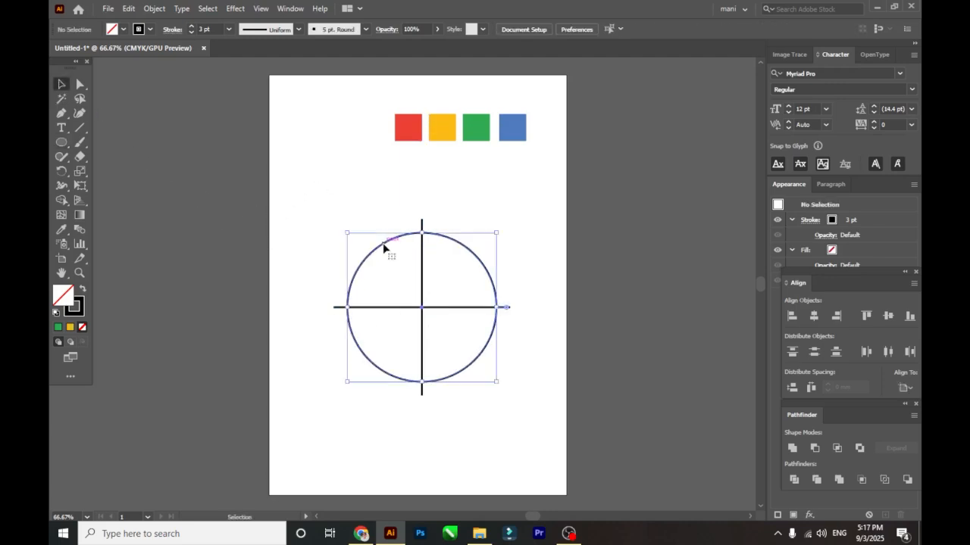
click(129, 9)
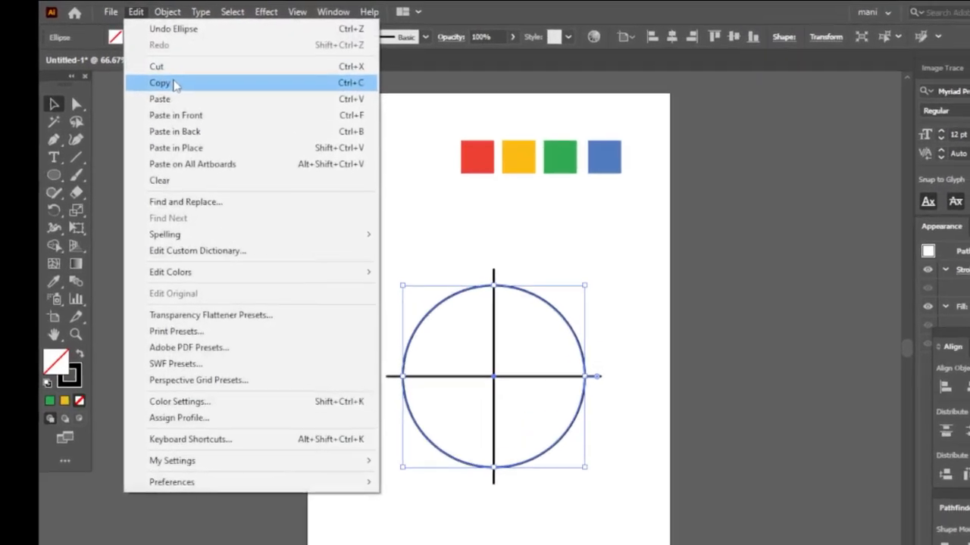
click(173, 84)
click(422, 310)
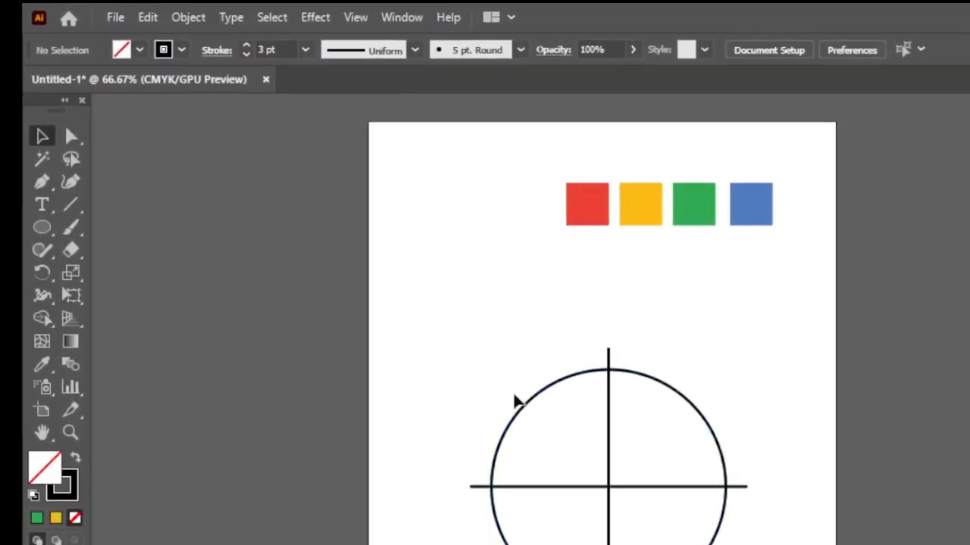
click(519, 397)
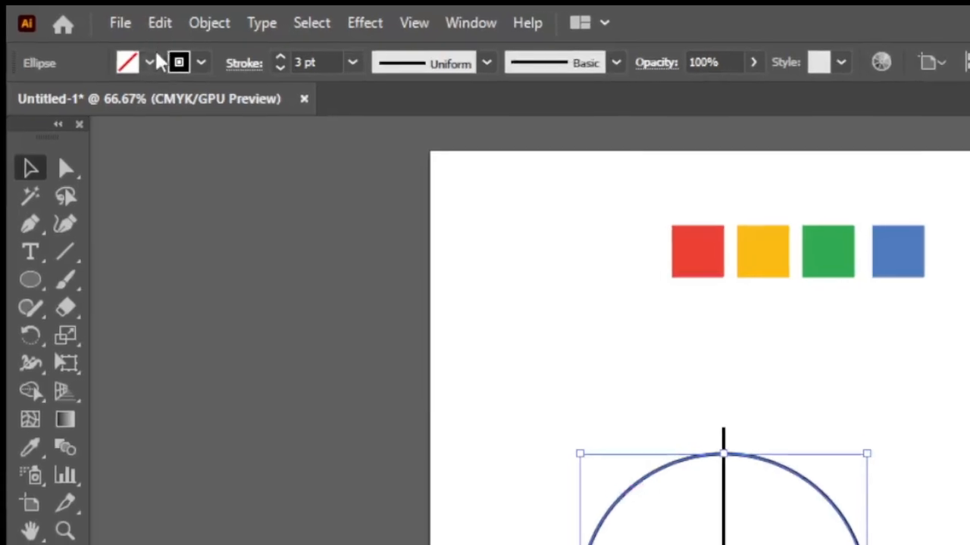
click(159, 22)
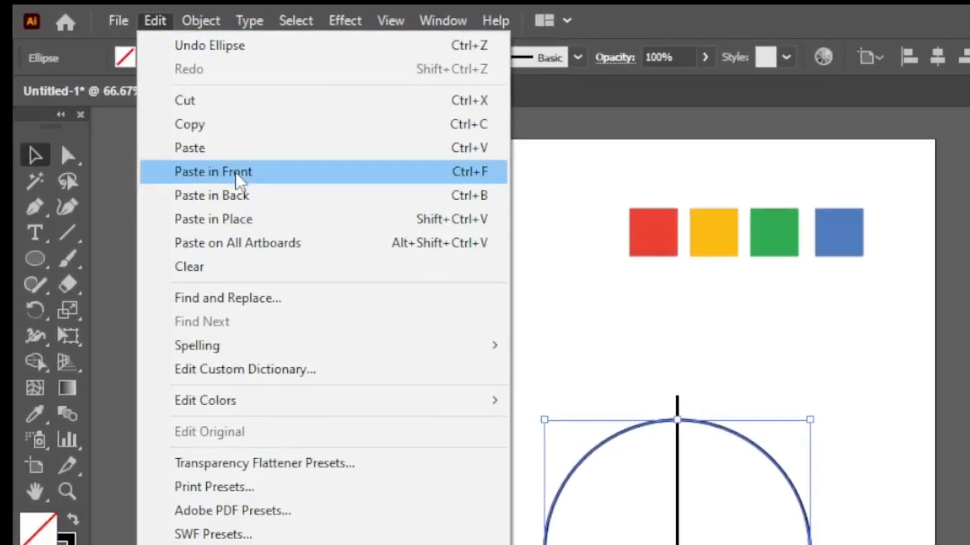
click(227, 172)
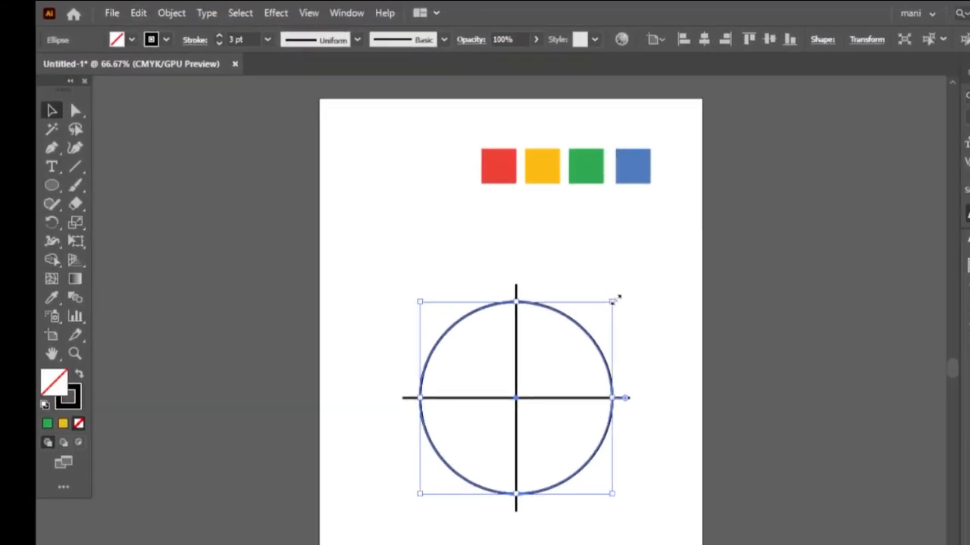
Scale the duplicate circle down around its centre to about 61 mm wide, forming a concentric inner circle.
drag(613, 301, 609, 303)
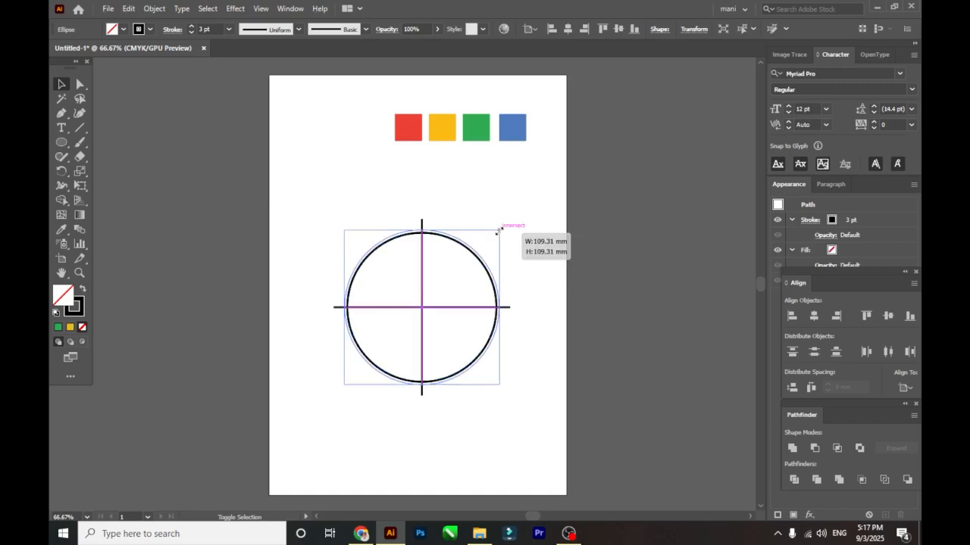
drag(499, 230, 466, 261)
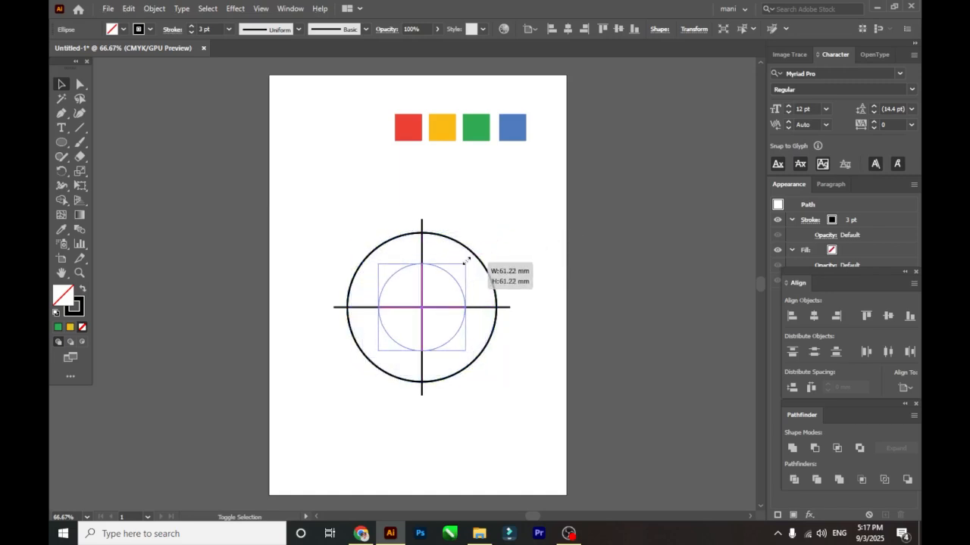
drag(466, 261, 465, 261)
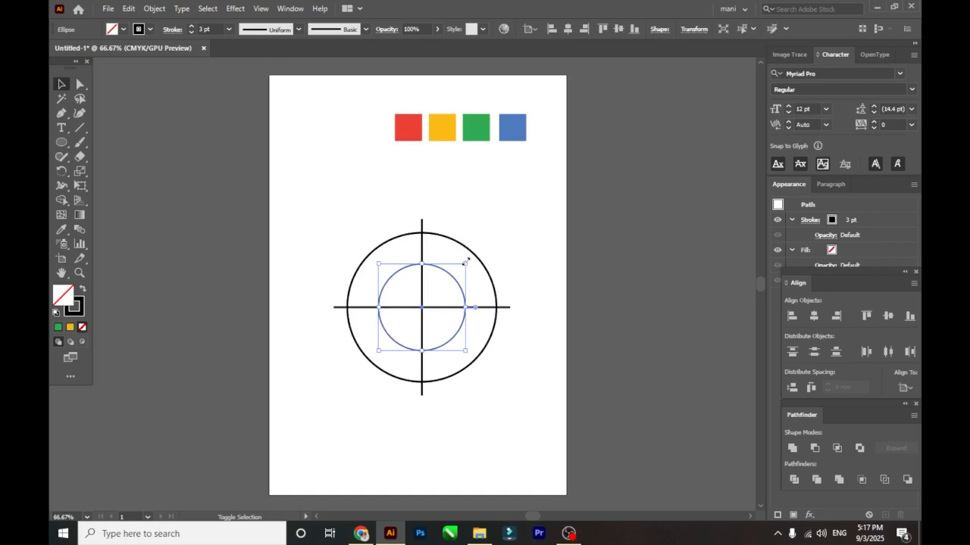
click(490, 215)
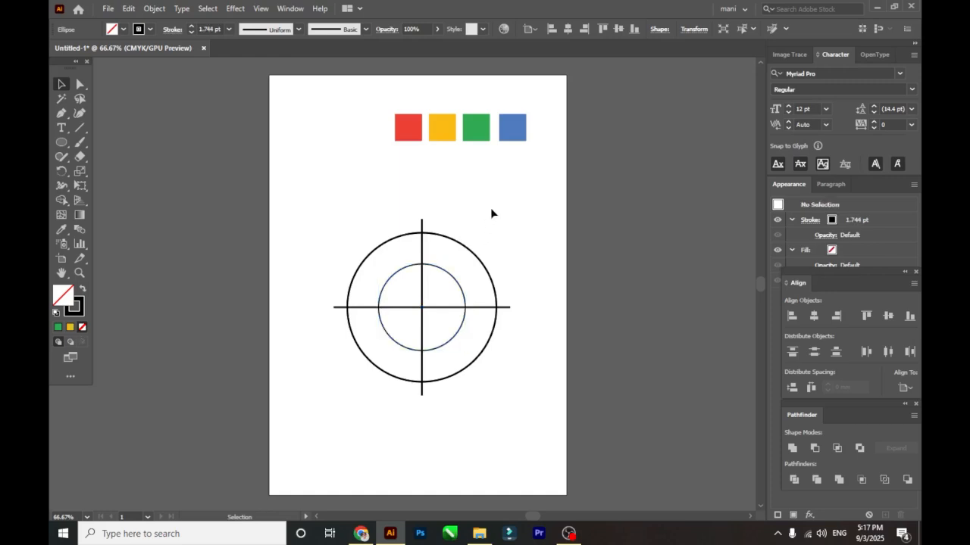
Draw a horizontal rectangle from inside the inner circle to beyond the outer circle's right edge, vertically centred on the horizontal line.
click(61, 142)
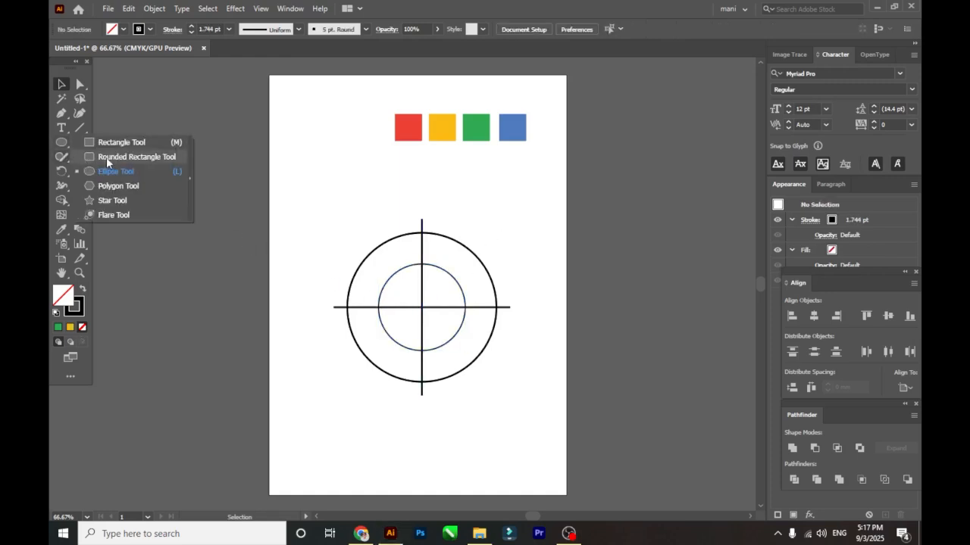
click(107, 159)
click(67, 144)
click(121, 142)
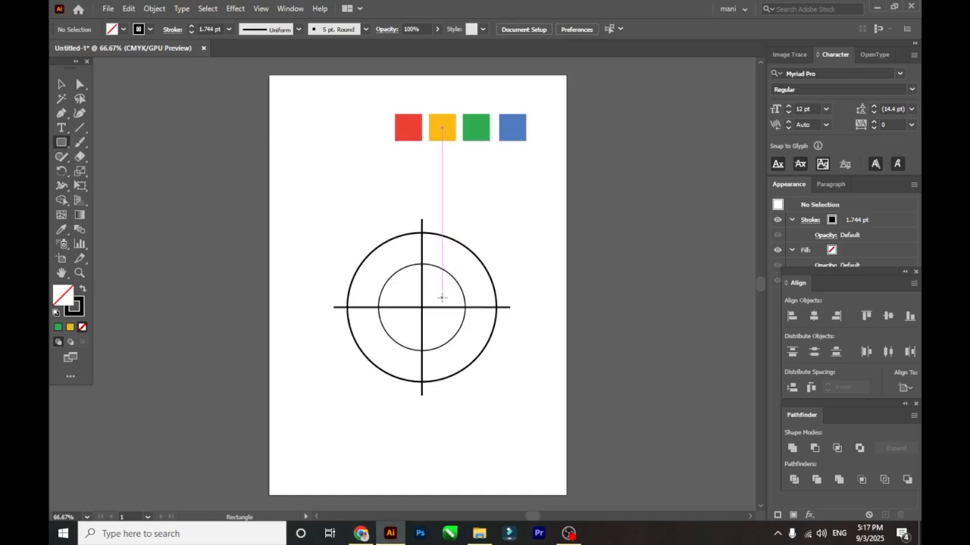
drag(442, 297, 540, 324)
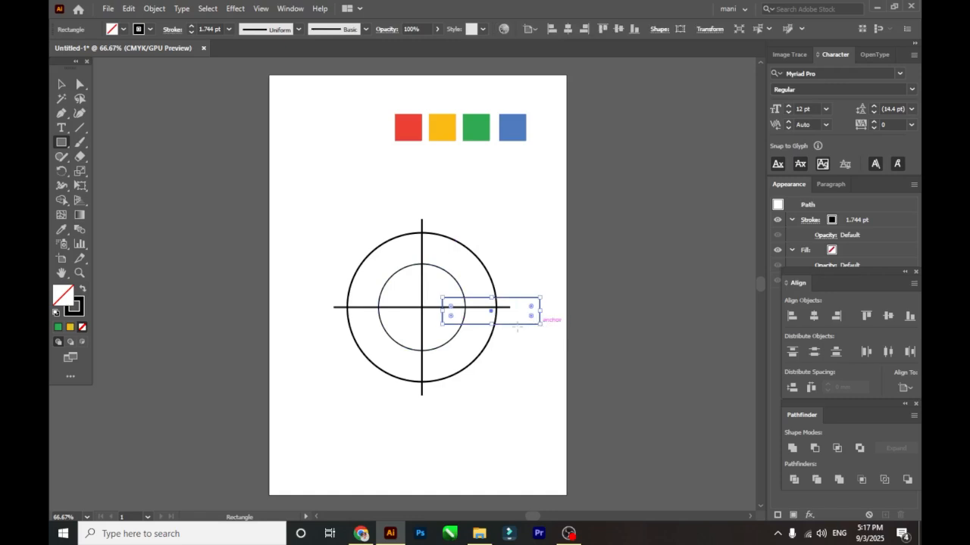
click(62, 84)
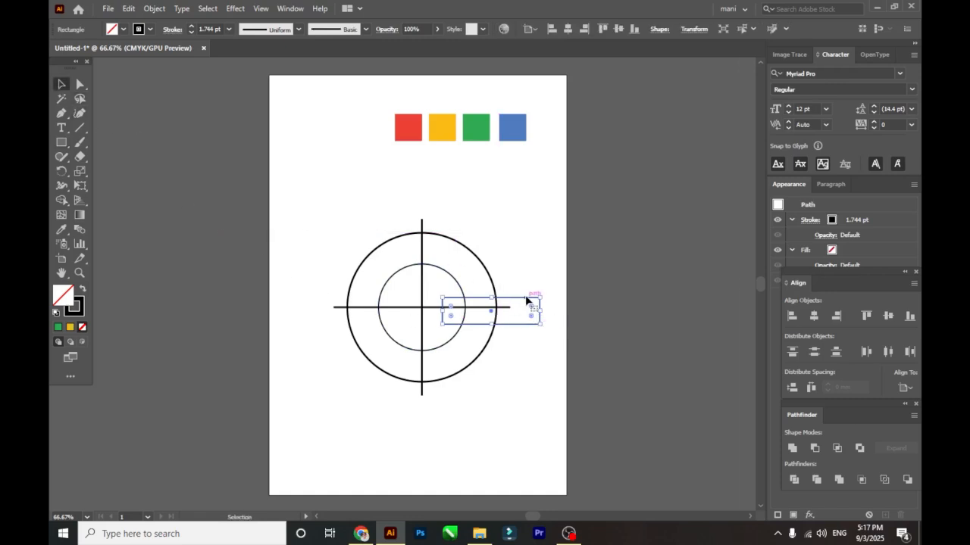
drag(526, 301, 526, 298)
click(533, 379)
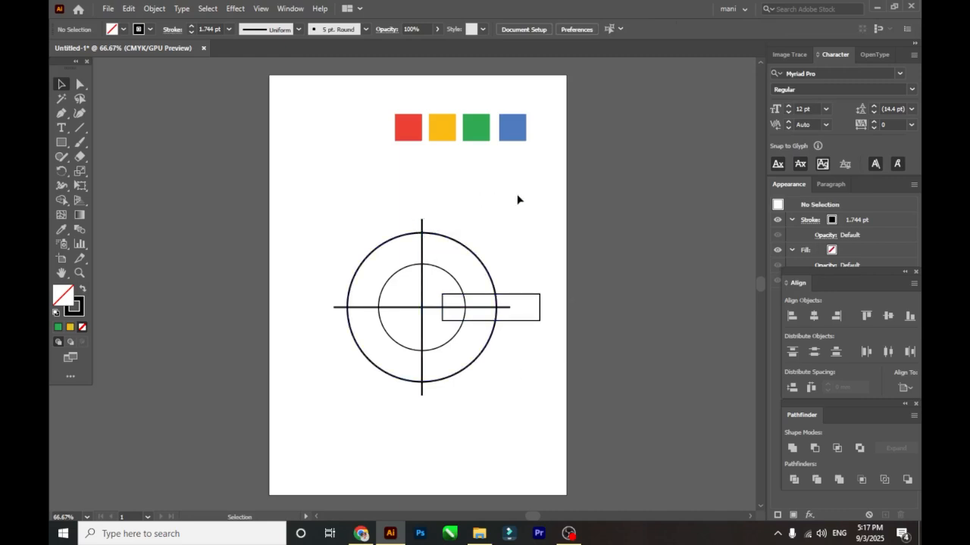
Rotate the two crossed lines together by about 45 degrees so they form an X through the circles.
click(422, 224)
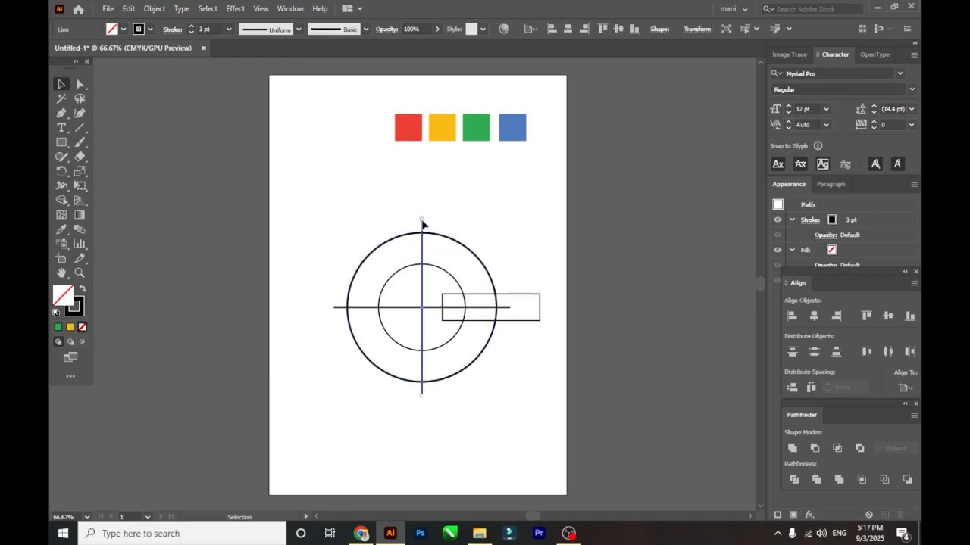
shift+click(335, 308)
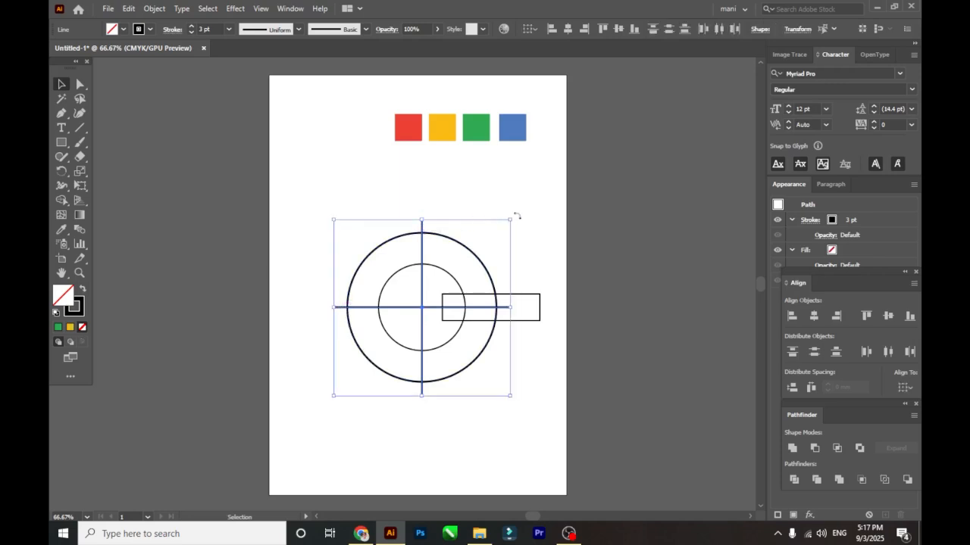
drag(516, 216, 567, 307)
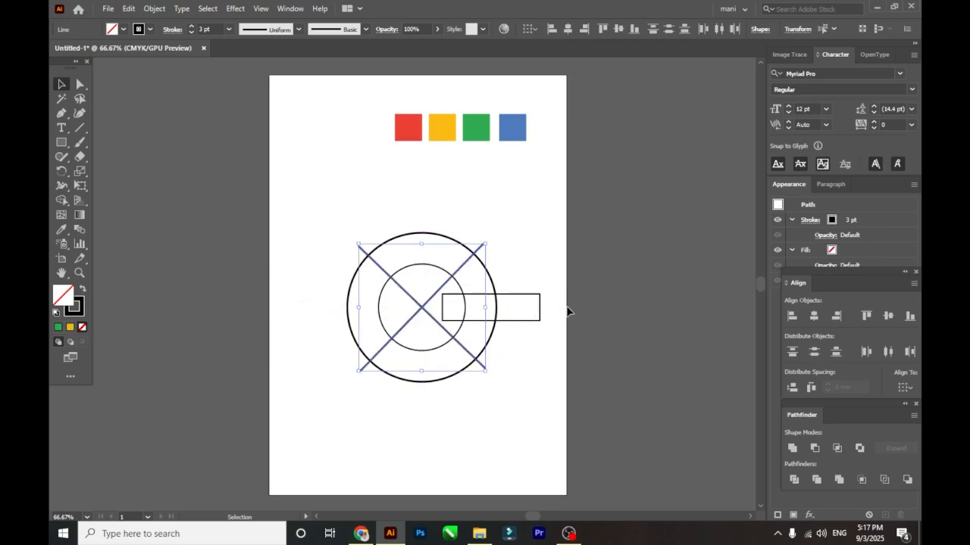
click(508, 203)
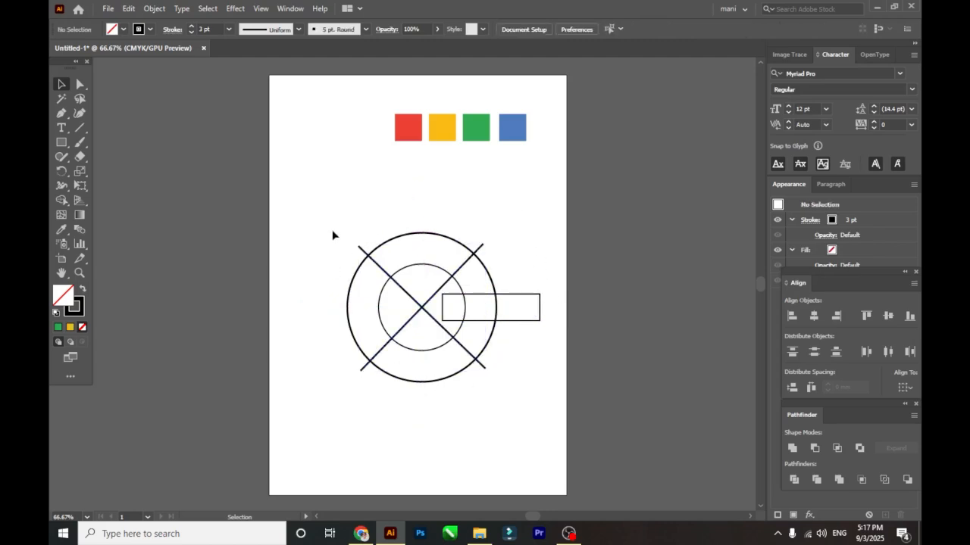
Select the circles, lines and rectangle and split them into separate pieces with the Pathfinder Divide operation.
drag(330, 210, 372, 395)
drag(504, 418, 547, 420)
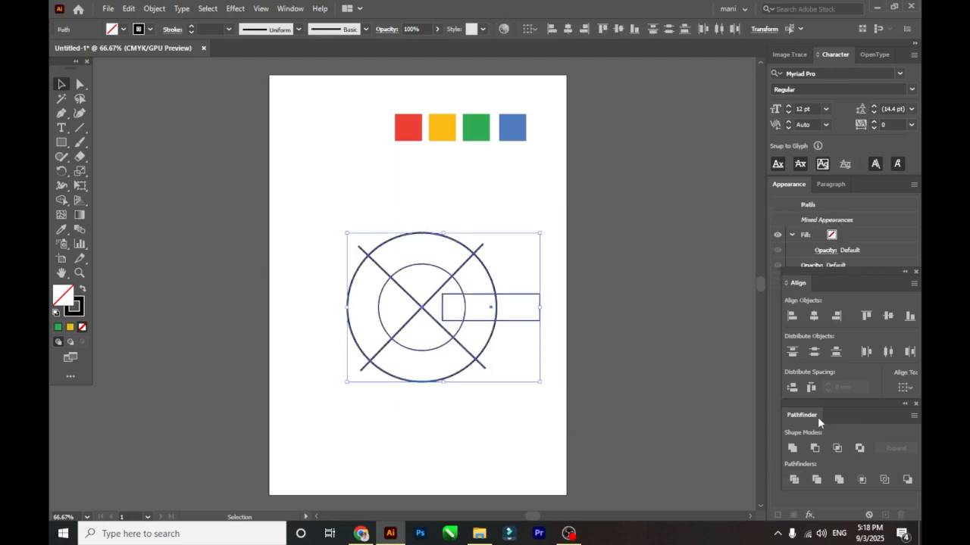
drag(818, 419, 605, 278)
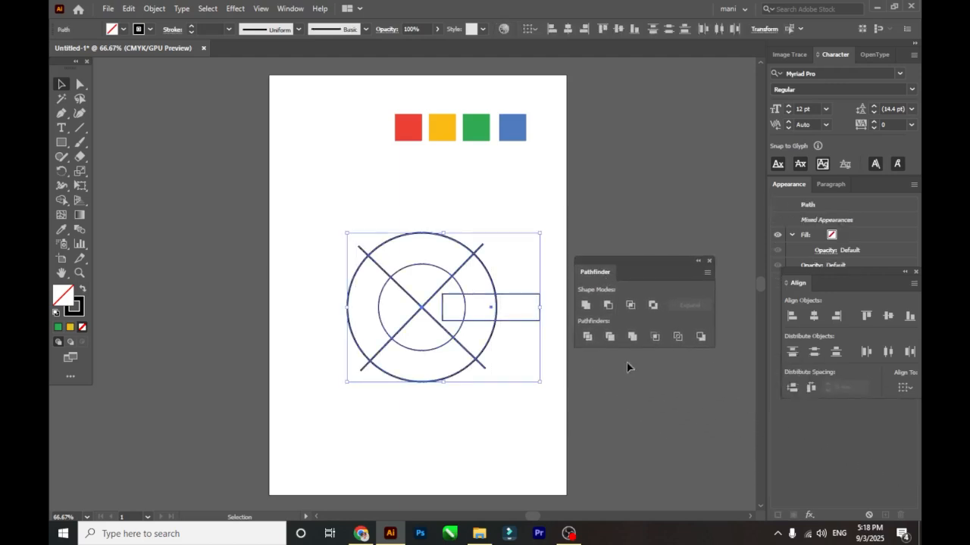
click(587, 338)
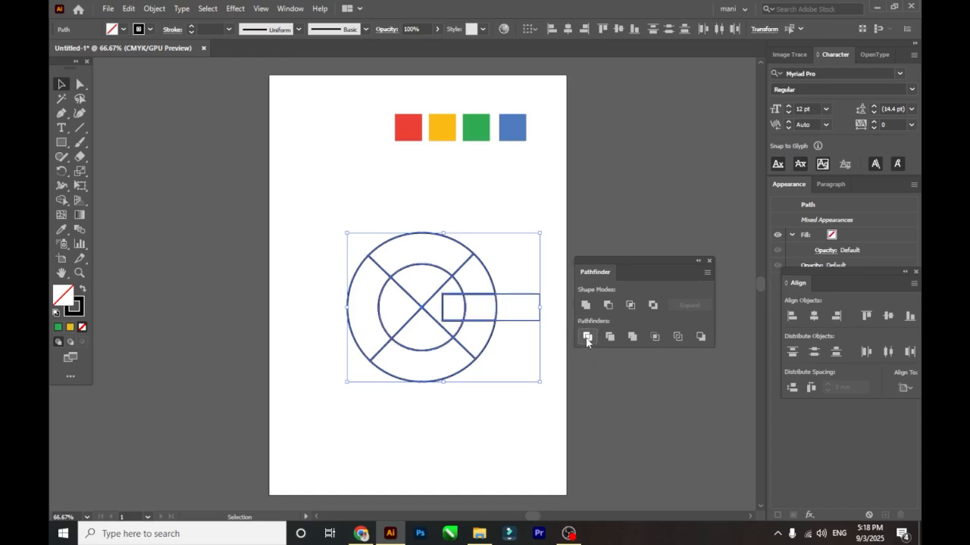
click(497, 207)
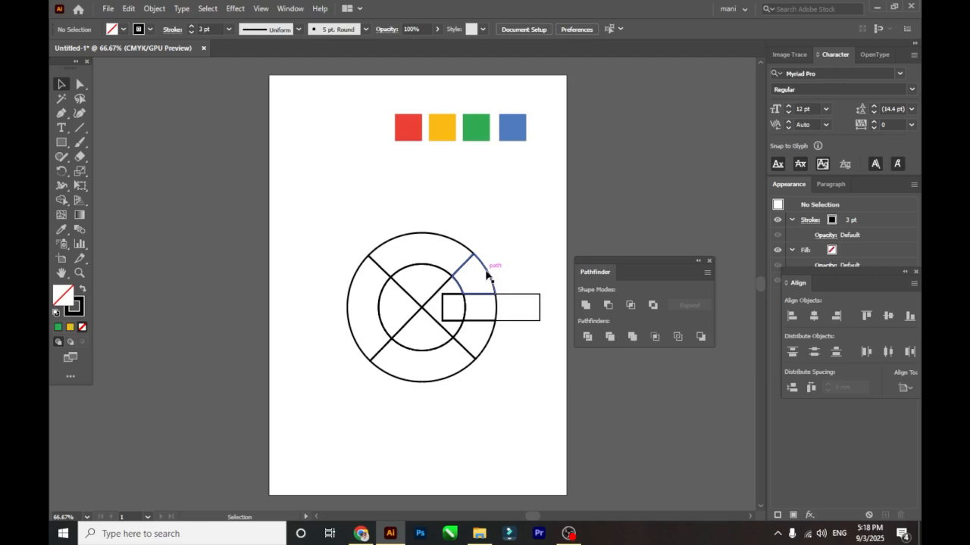
Ungroup the divided circle, line and rectangle pieces so each piece is separately selectable.
drag(485, 274, 480, 275)
click(500, 440)
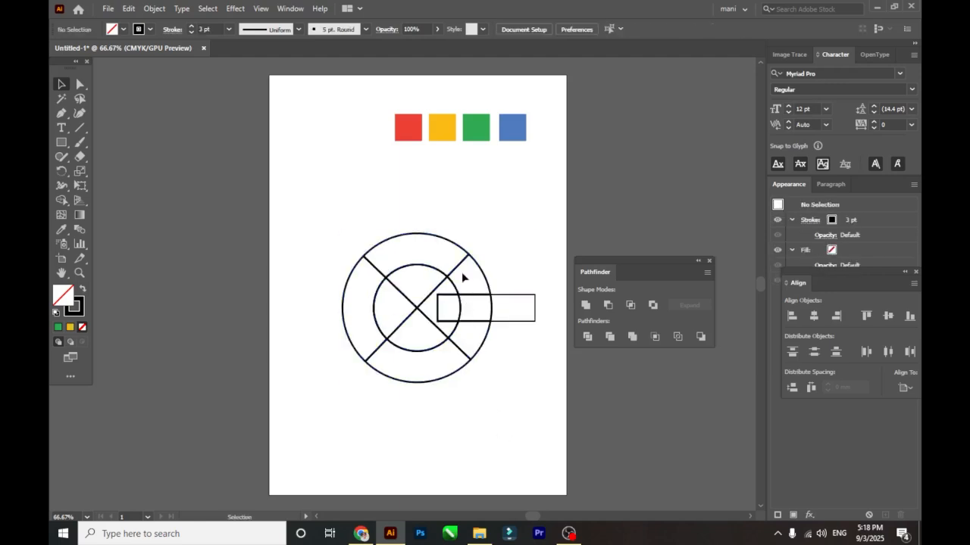
click(460, 268)
right_click(461, 269)
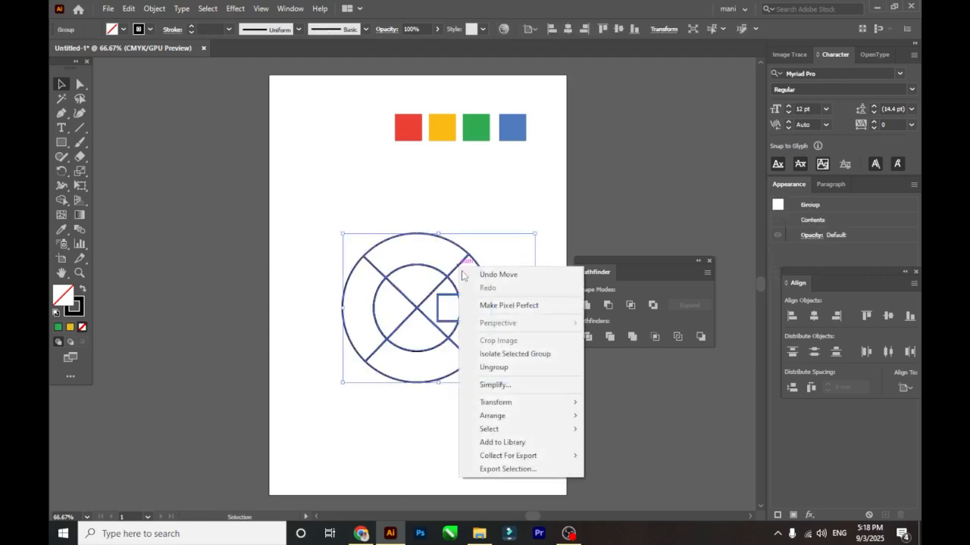
click(493, 367)
click(409, 439)
Remove the upper-right ring segment above the crossbar and the inner circle's right-hand wedge.
drag(493, 277, 521, 250)
key(ctrl+z)
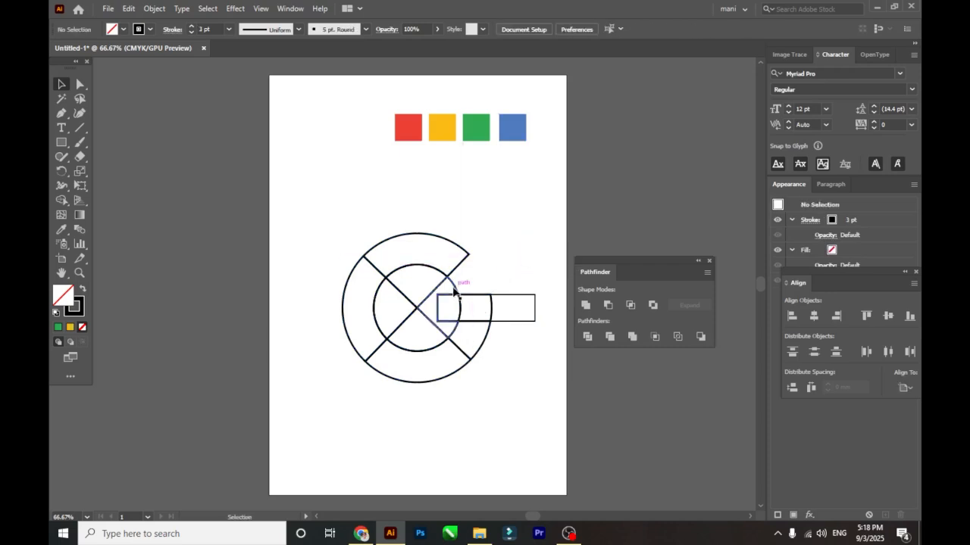
drag(456, 289, 528, 212)
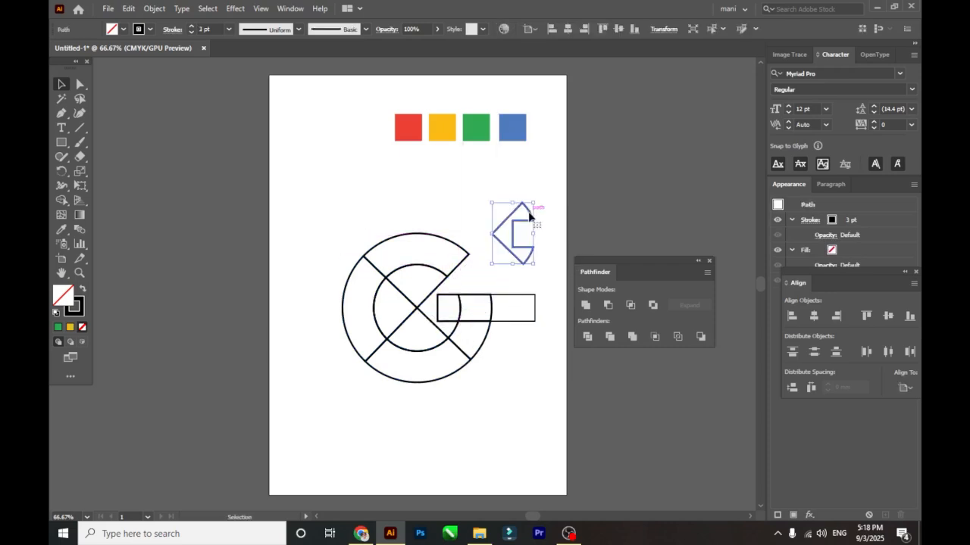
key(ctrl+z)
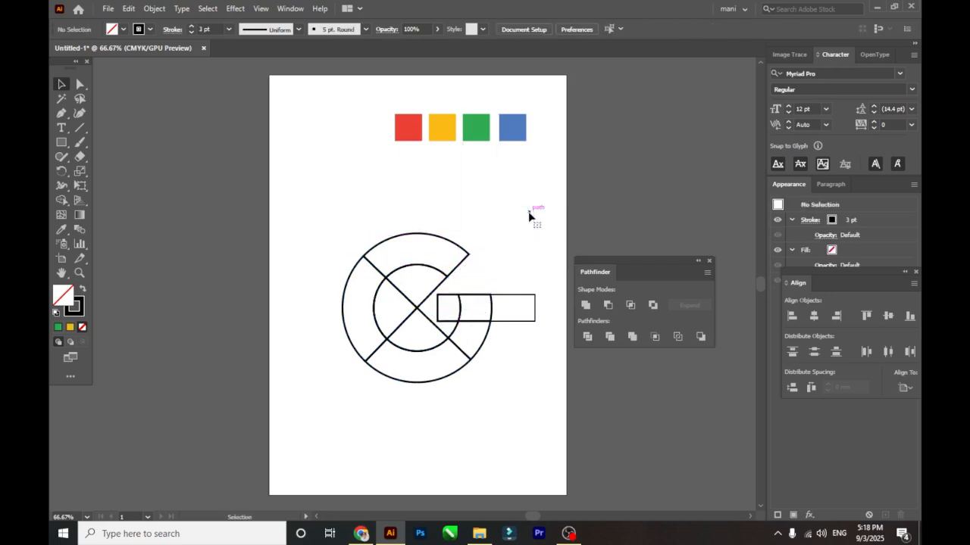
Delete the remaining wedges inside the inner circle, leaving the centre of the ring open.
click(405, 321)
key(Delete)
click(407, 303)
key(Delete)
click(411, 320)
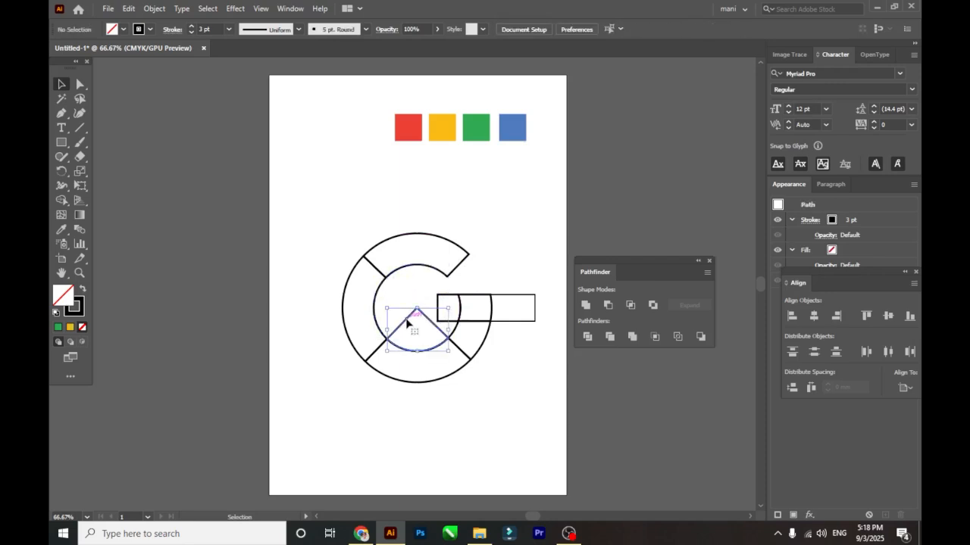
key(Delete)
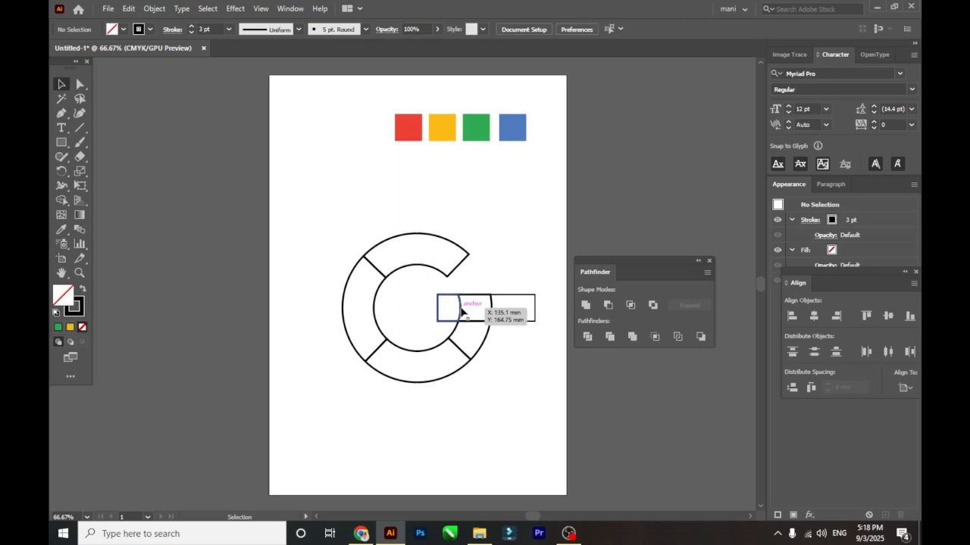
Delete the part of the rectangle that sticks out beyond the outer circle.
click(461, 312)
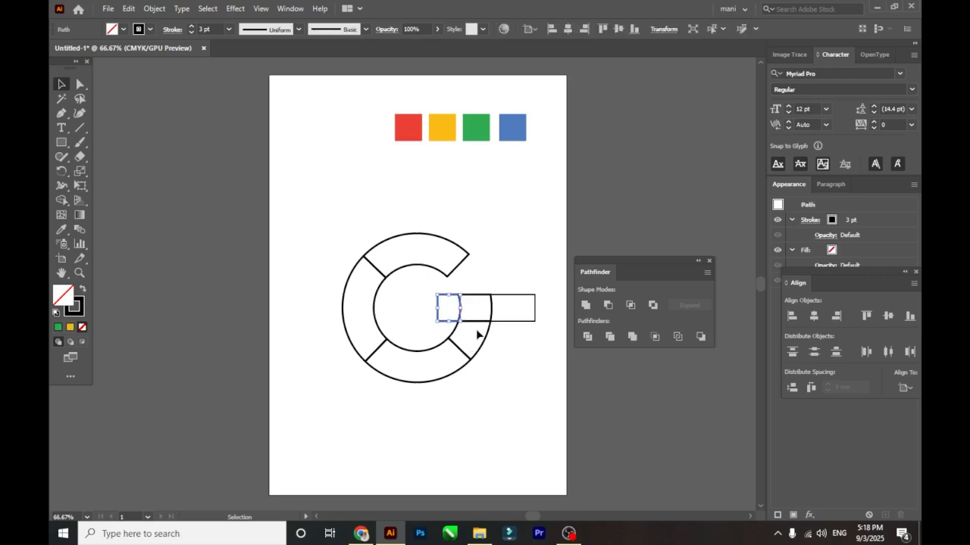
click(493, 280)
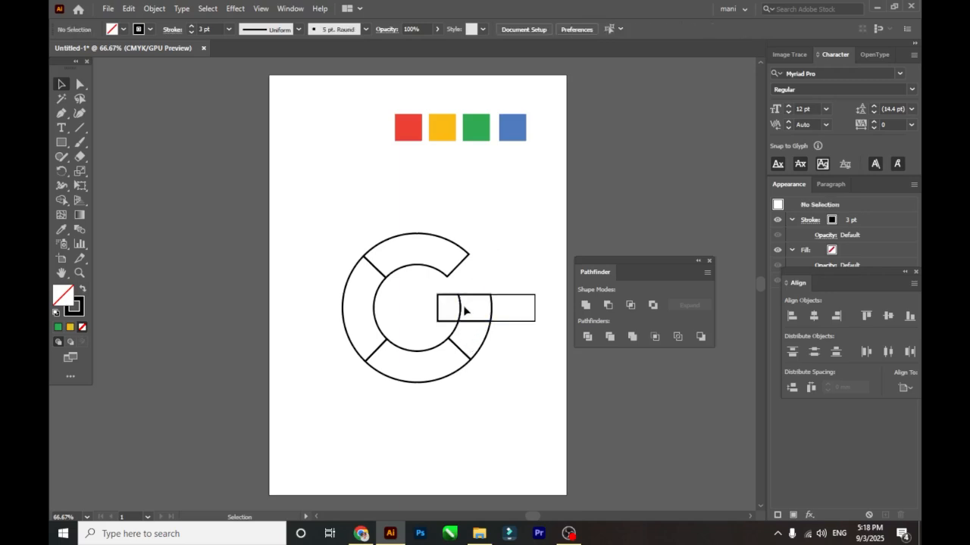
click(522, 297)
key(Delete)
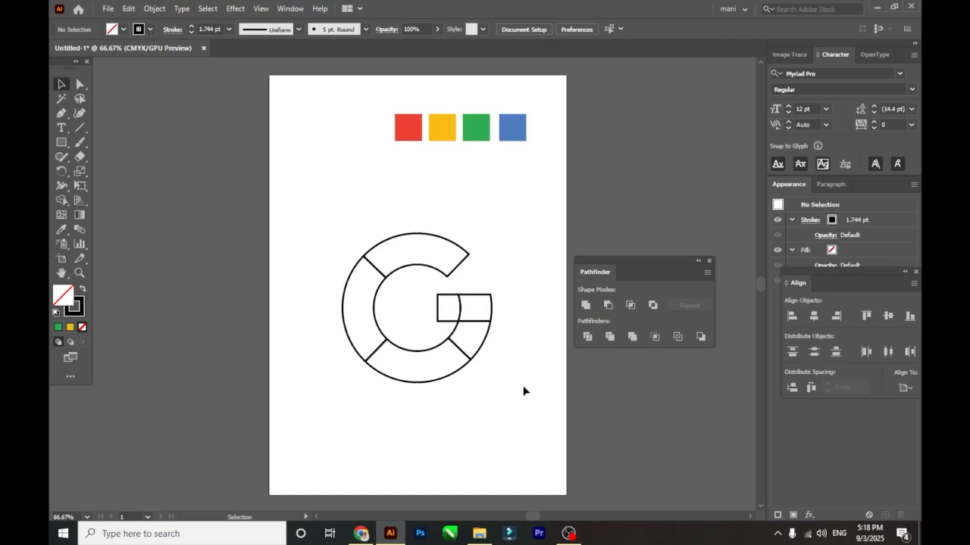
Try stretching the crossbar's inner piece slightly towards the circle's centre, and undo it.
click(438, 309)
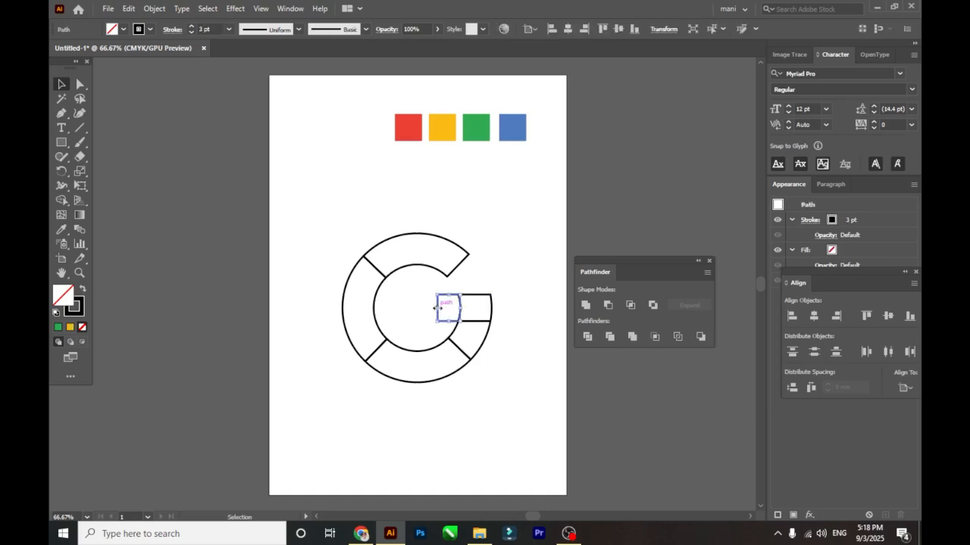
drag(437, 308, 431, 309)
click(487, 436)
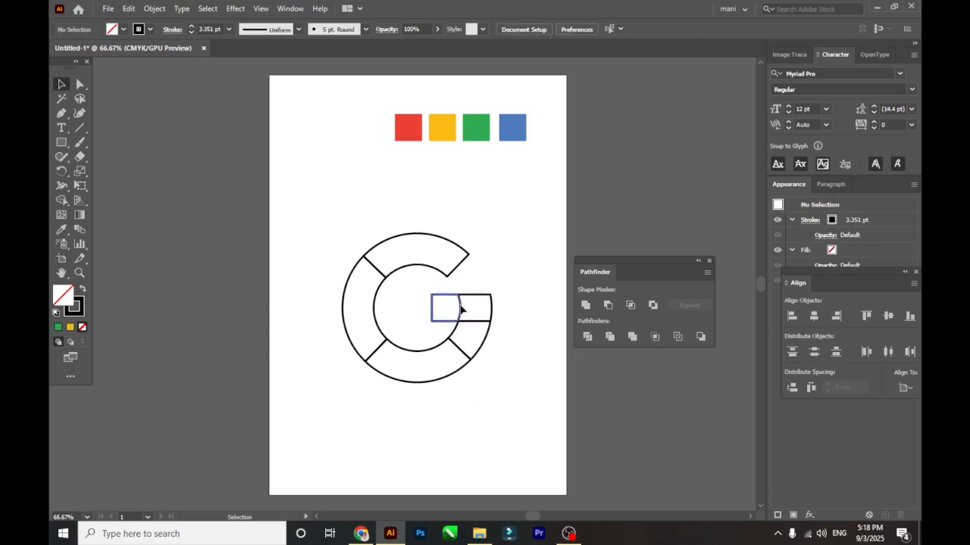
key(ctrl+z)
key(ctrl+z)
Unite the two crossbar pieces and the lower-right ring segment into one shape with Pathfinder Unite.
drag(459, 306, 502, 322)
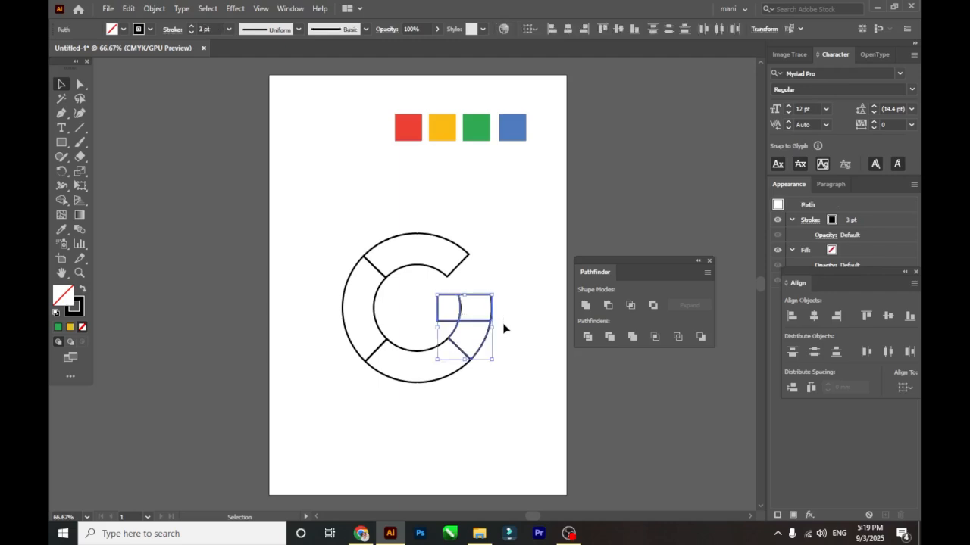
click(586, 305)
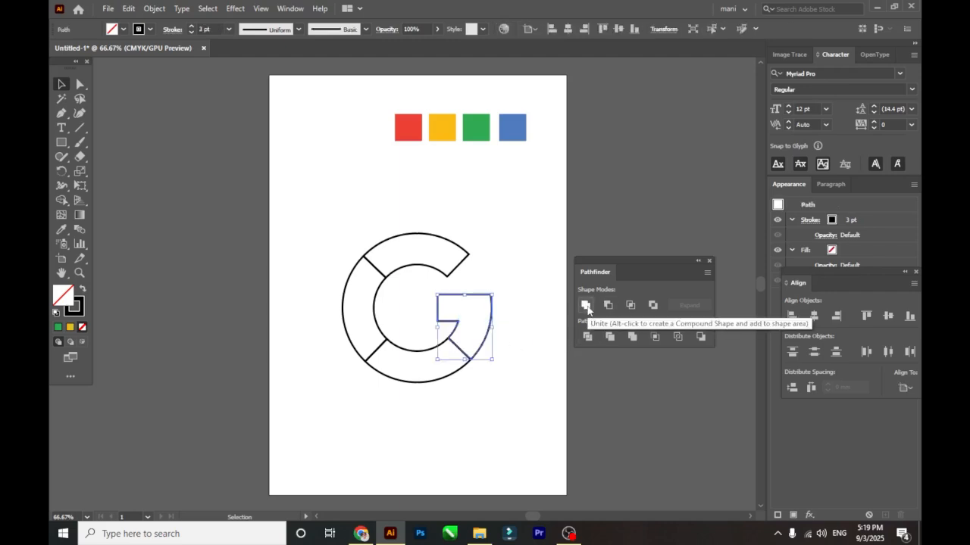
click(517, 382)
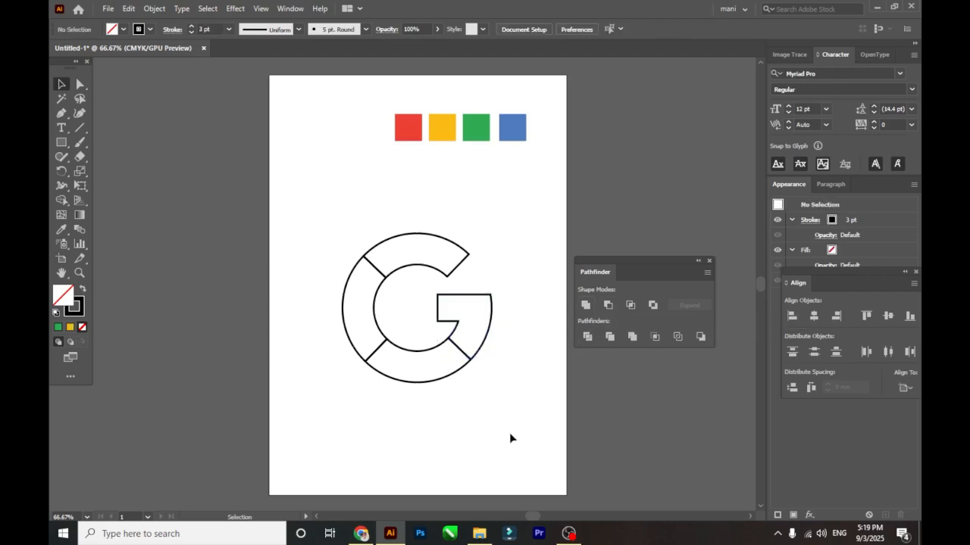
click(431, 271)
click(374, 313)
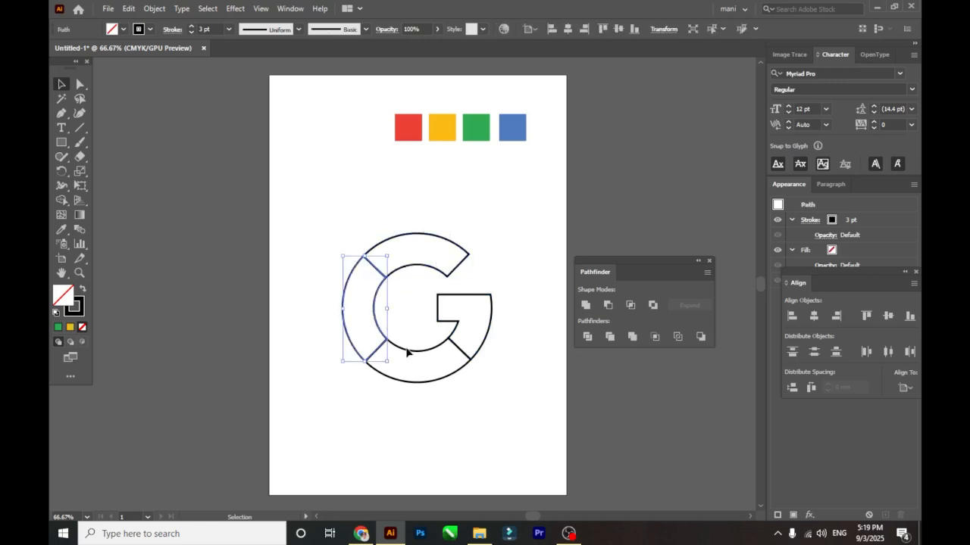
click(416, 353)
click(439, 310)
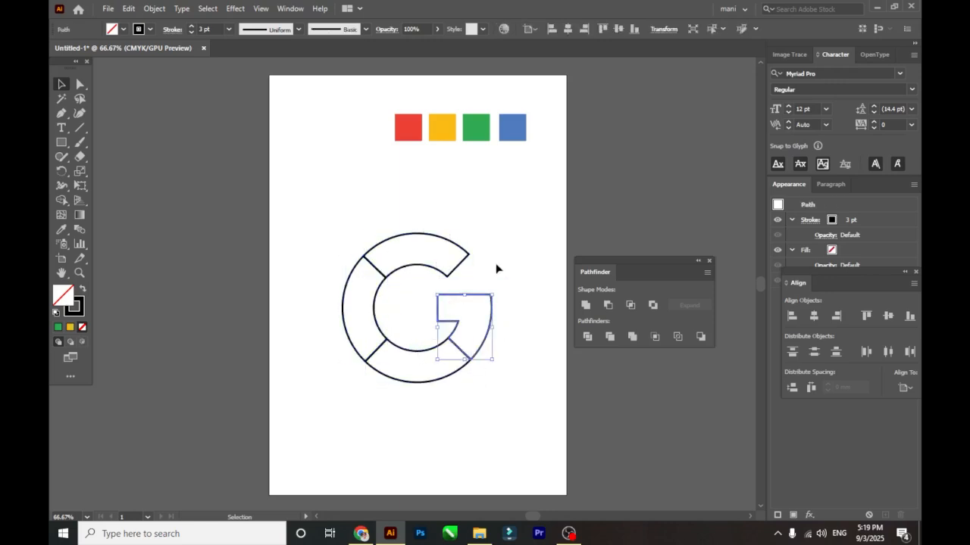
click(502, 247)
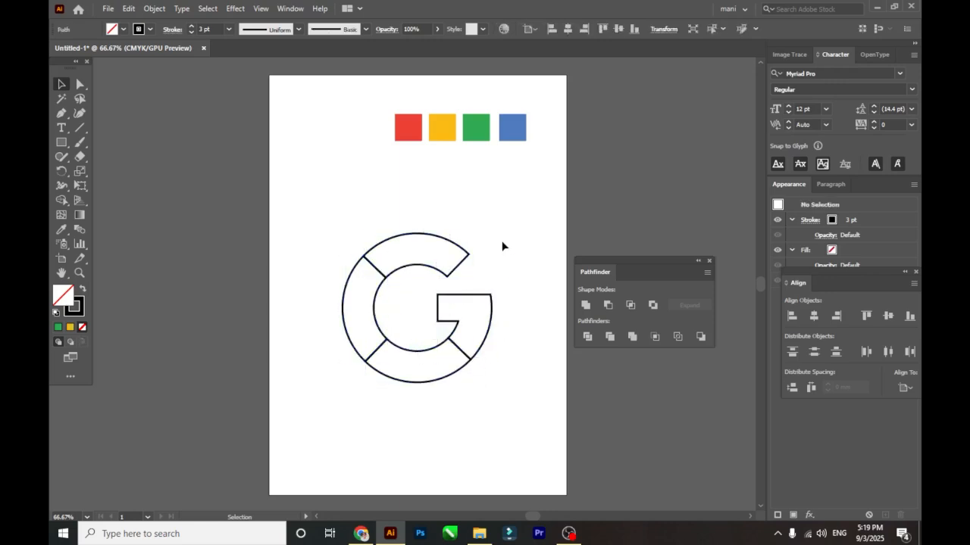
Fill the top segment of the G with the red swatch's colour using the Eyedropper.
click(411, 237)
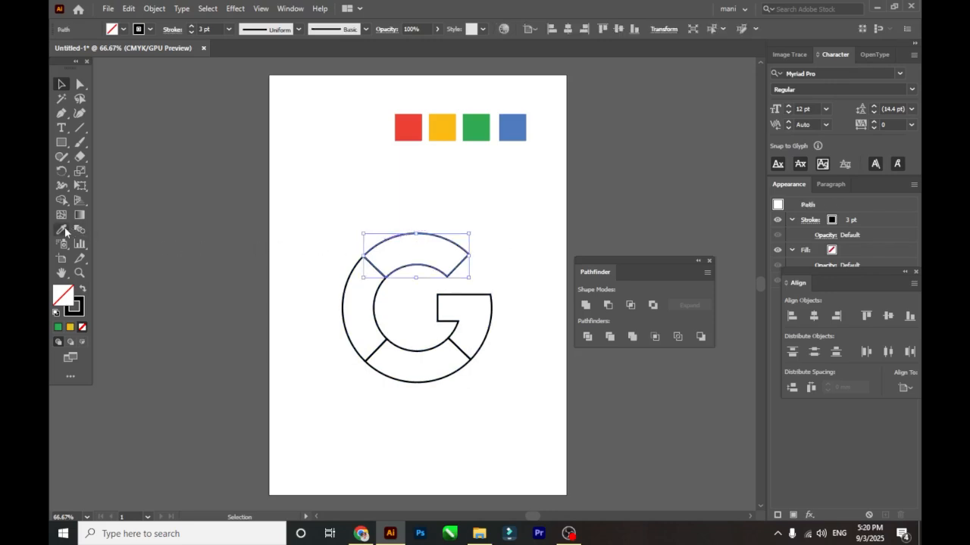
click(63, 228)
click(408, 127)
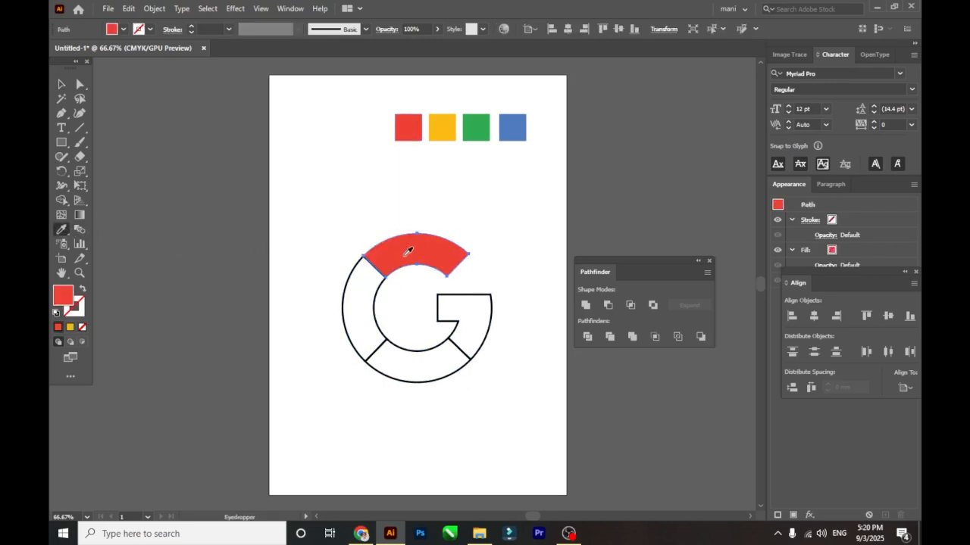
key(ctrl+shift+a)
click(63, 84)
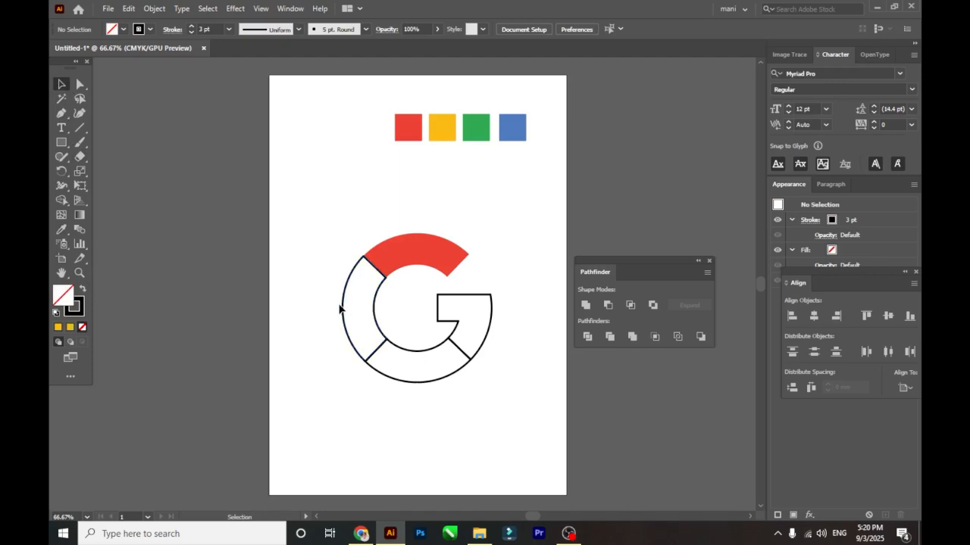
Fill the left segment of the G with the yellow swatch's colour using the Eyedropper.
click(345, 309)
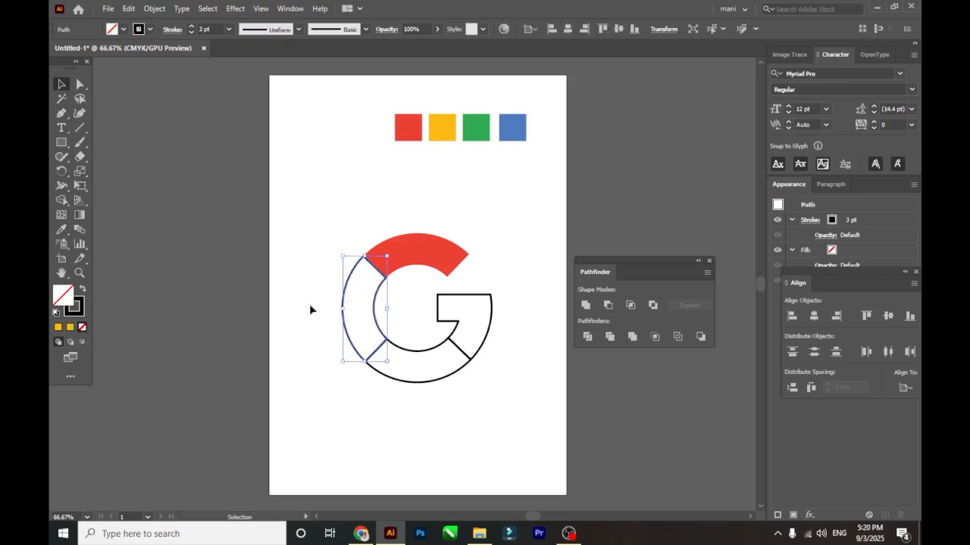
click(63, 228)
click(446, 124)
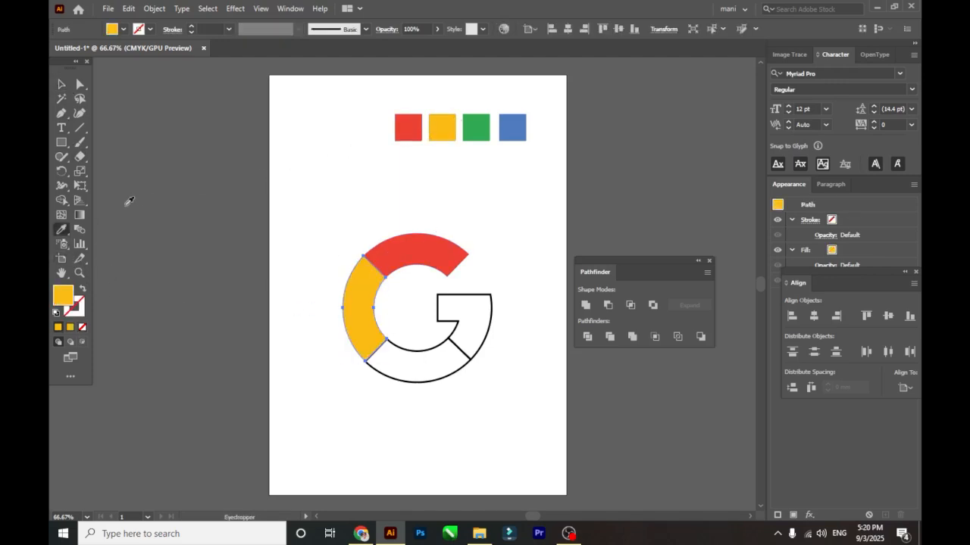
click(63, 84)
click(407, 395)
Fill the bottom segment of the G with the green swatch's colour using the Eyedropper.
click(418, 383)
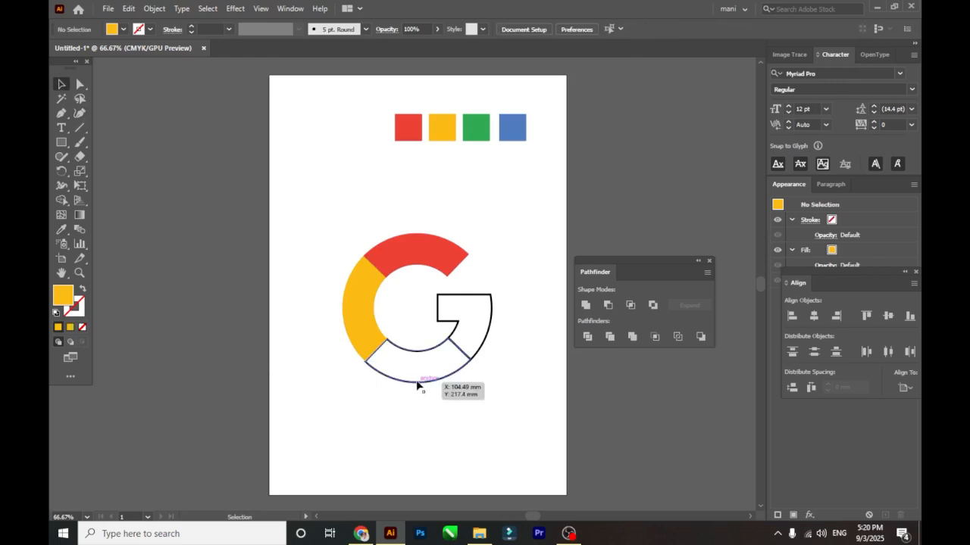
click(63, 229)
click(477, 127)
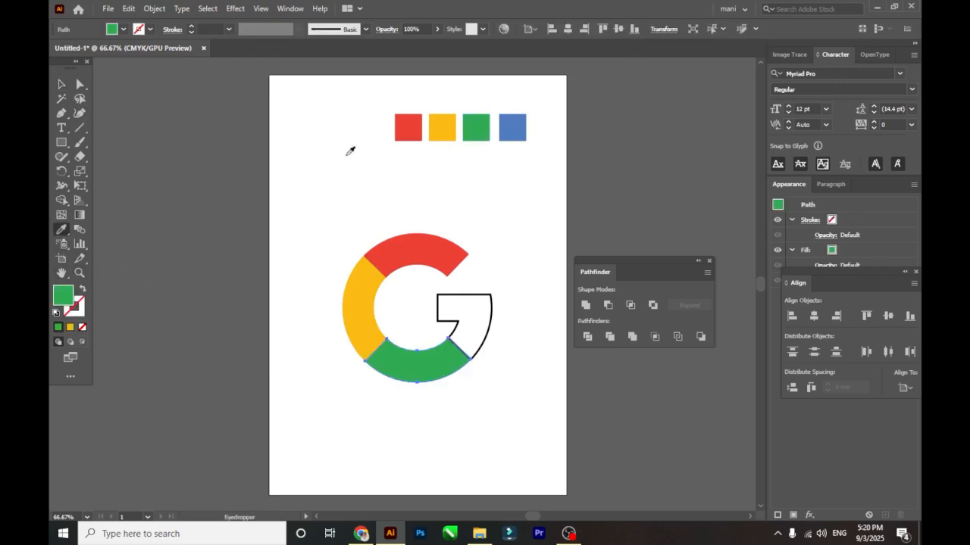
click(62, 86)
click(290, 160)
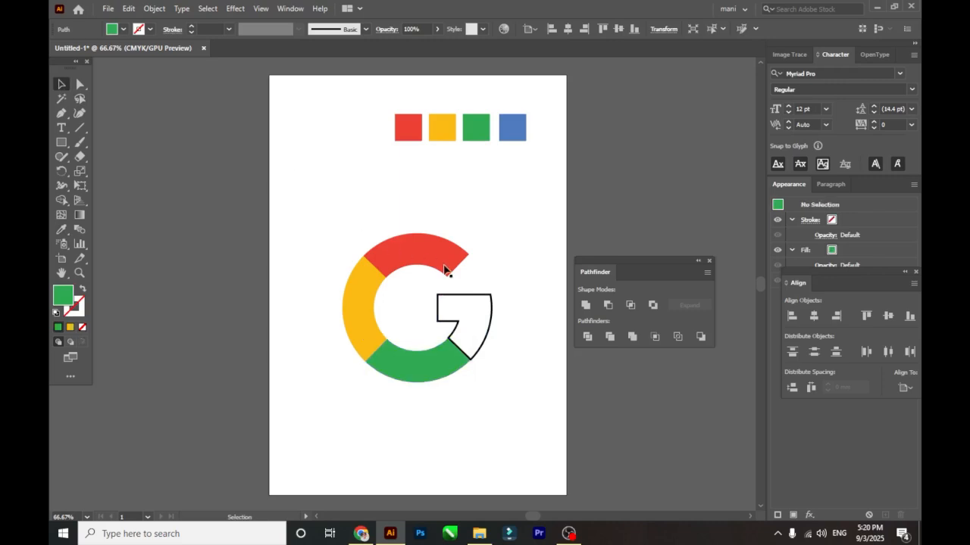
Fill the crossbar segment of the G with the blue swatch's colour using the Eyedropper.
click(476, 300)
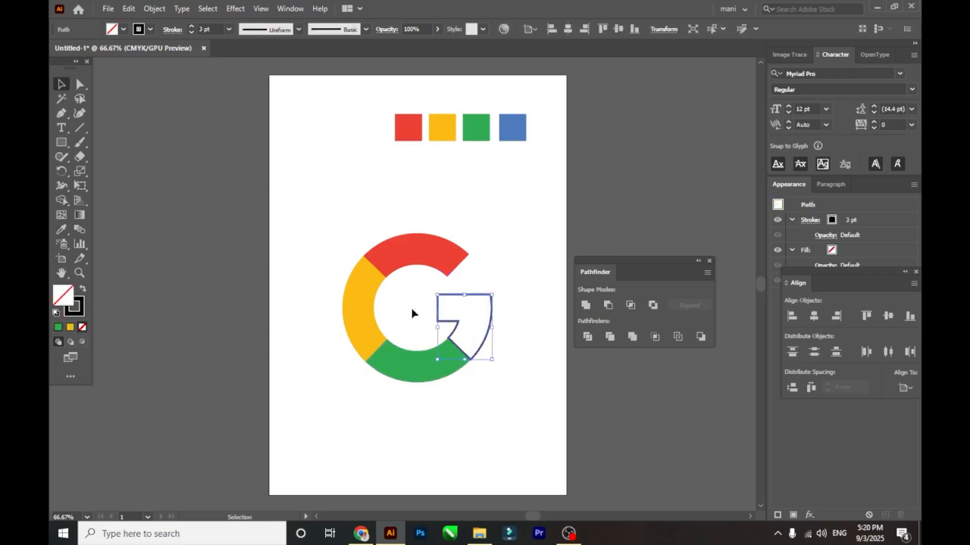
click(62, 228)
click(511, 127)
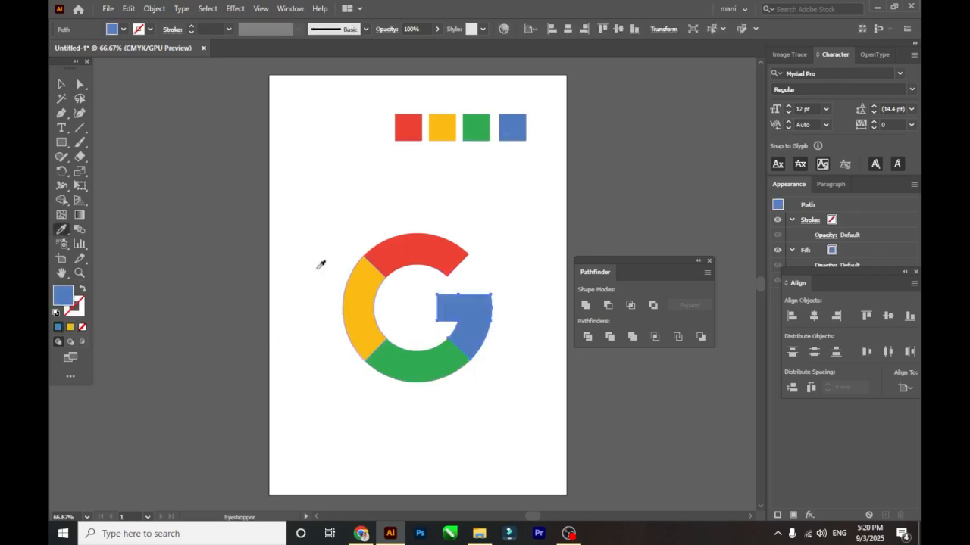
Deselect the crossbar segment and move the Pathfinder panel below the Align panel.
click(61, 84)
click(346, 248)
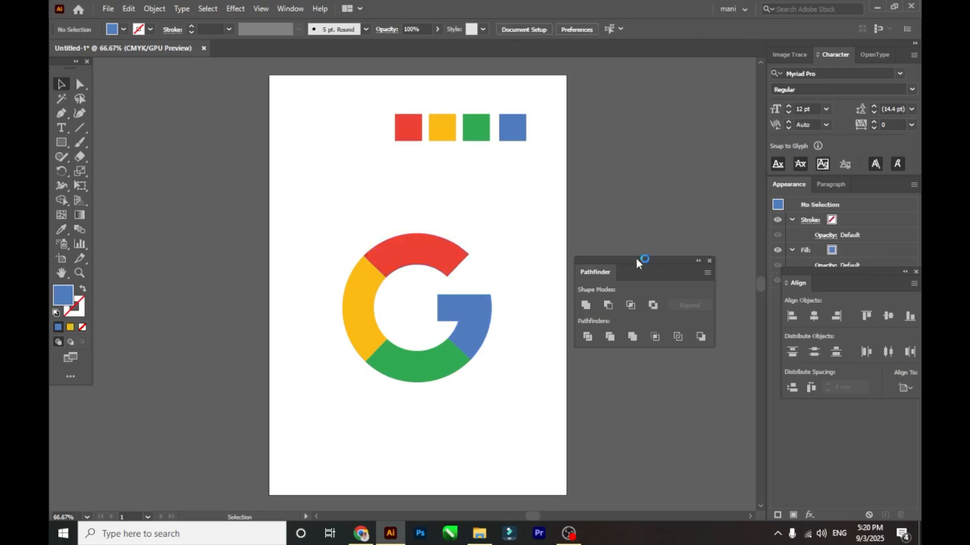
drag(636, 258, 842, 415)
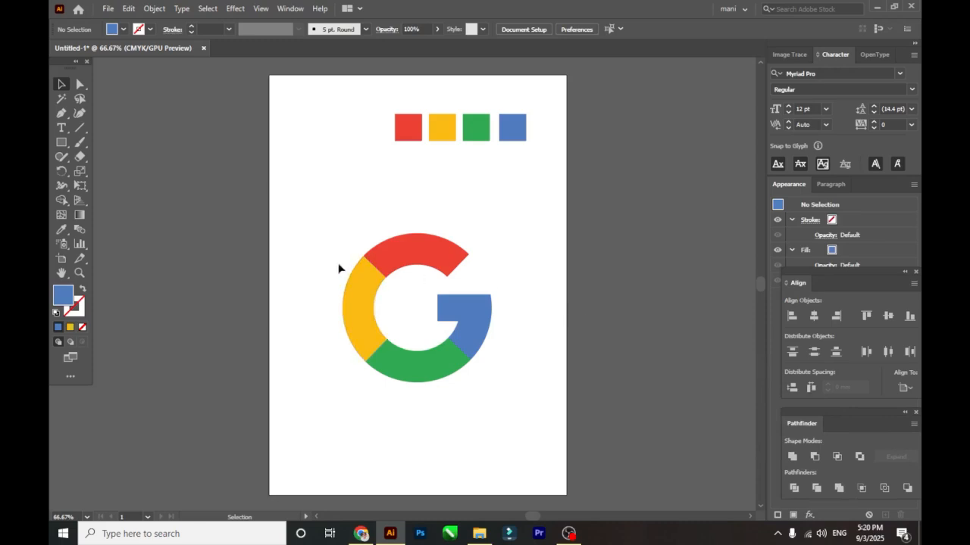
Try applying a freeform gradient to all four segments of the G together.
drag(299, 206, 550, 441)
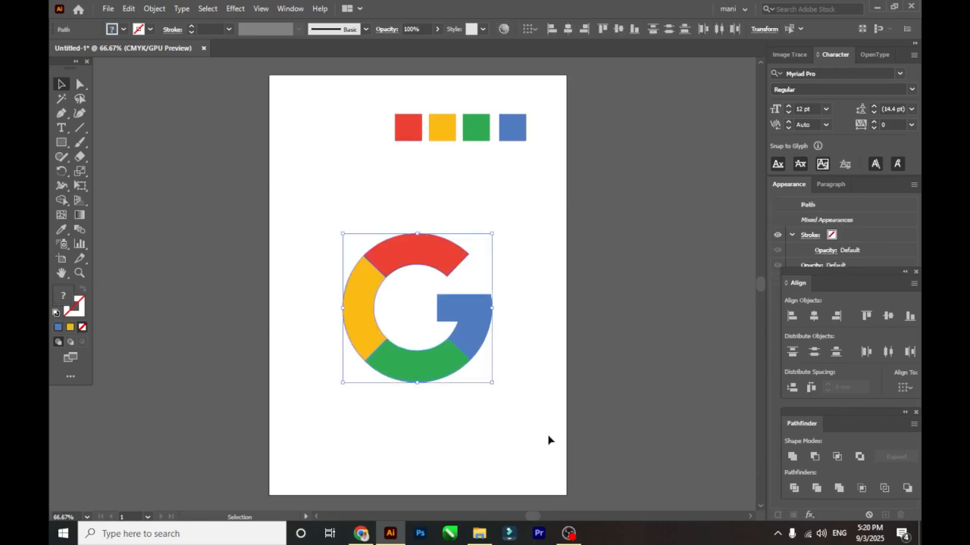
click(81, 216)
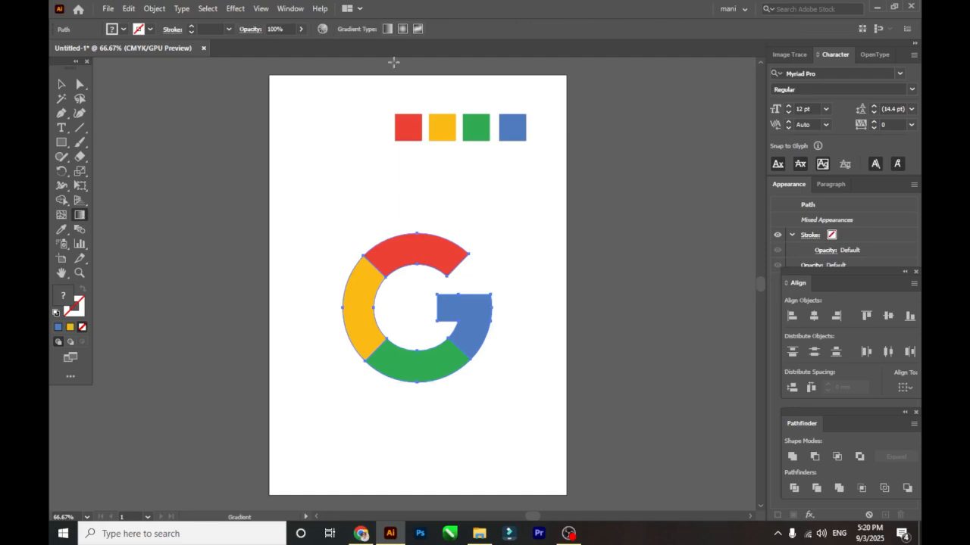
click(416, 30)
click(61, 84)
click(338, 225)
key(a)
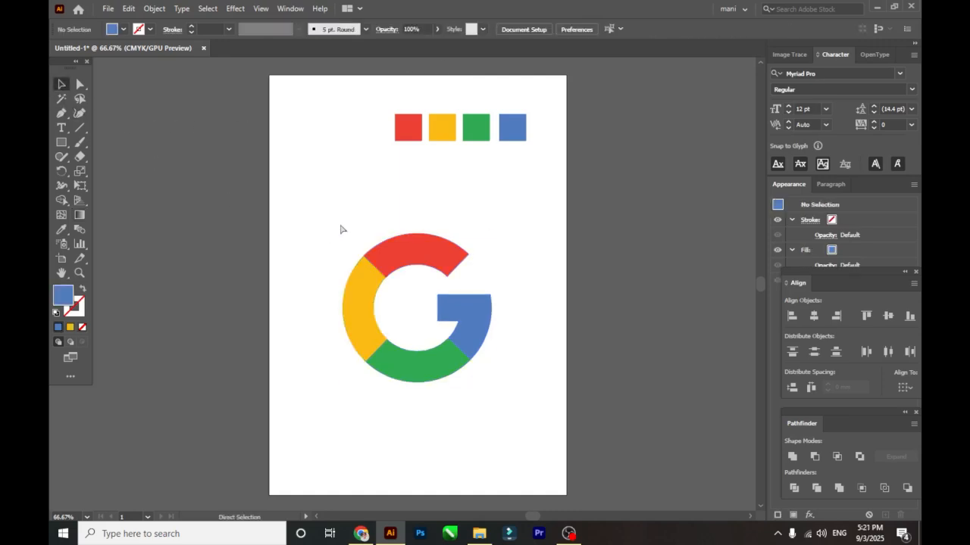
Undo the blue, green and yellow fills of the crossbar, bottom and left segments.
key(ctrl+z)
key(ctrl+z)
key(ctrl+z)
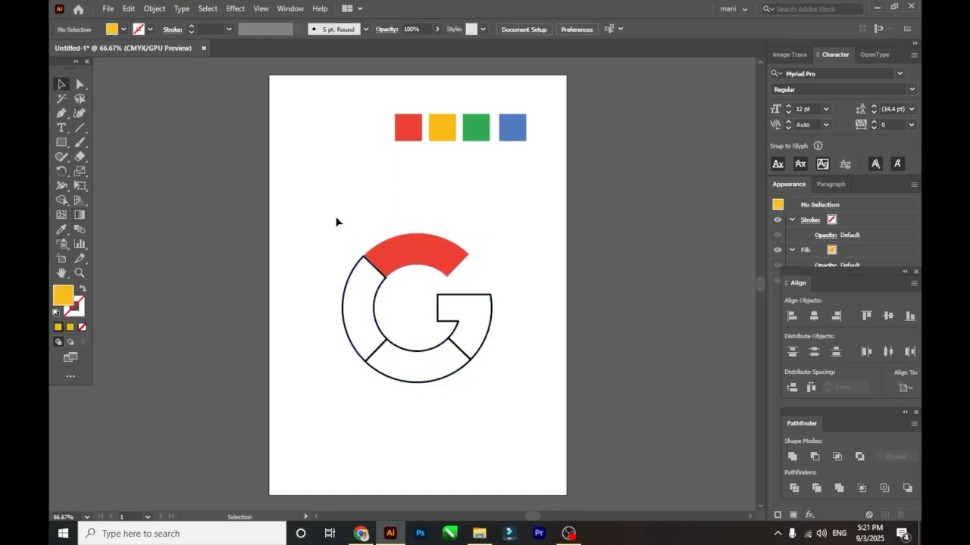
click(373, 263)
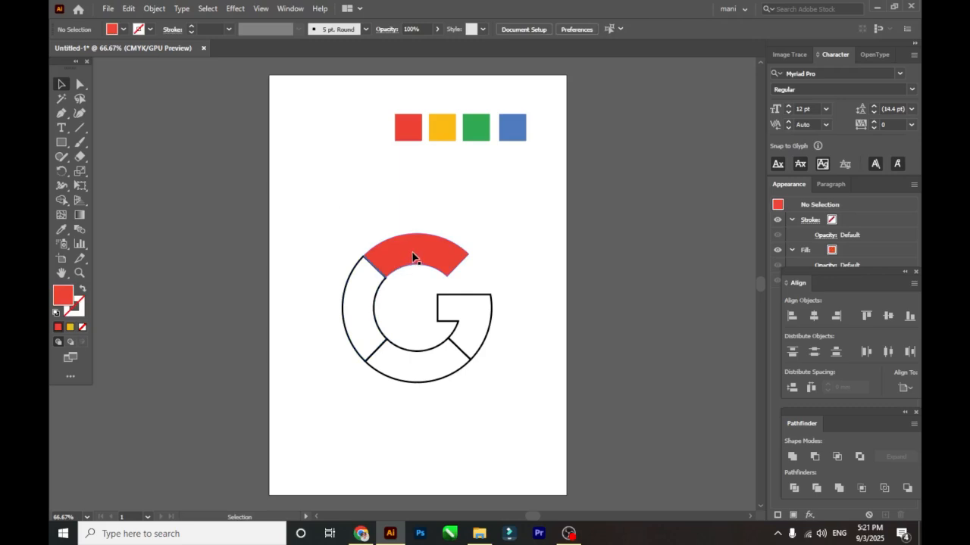
Undo the top segment's red fill and the division of the G into separate segments.
key(ctrl+z)
click(319, 198)
mouse_move(305, 212)
mouse_down()
mouse_move(353, 365)
mouse_move(505, 414)
mouse_up()
key(ctrl+z)
key(ctrl+z)
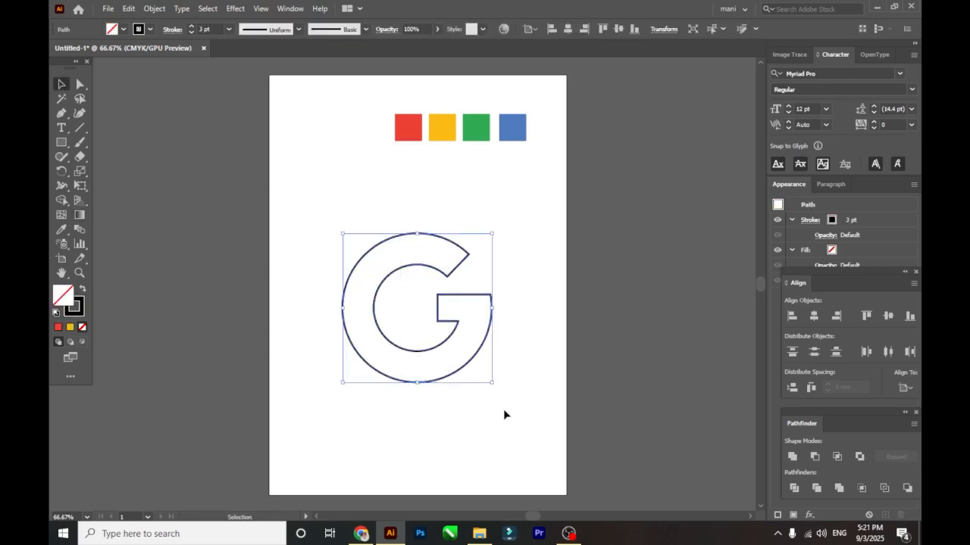
Apply a freeform gradient to the G and position its colour stops at the upper arc end, left side, bottom and crossbar.
click(80, 216)
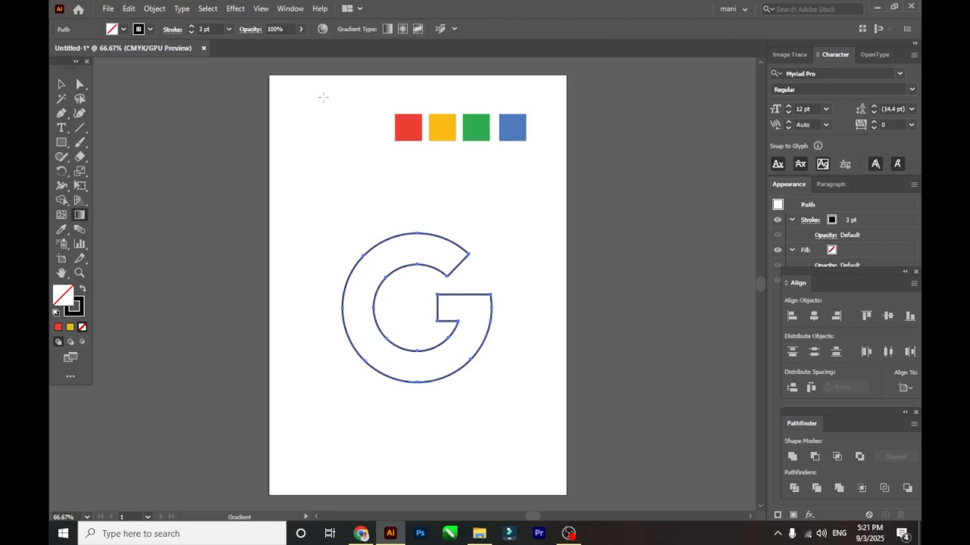
click(417, 30)
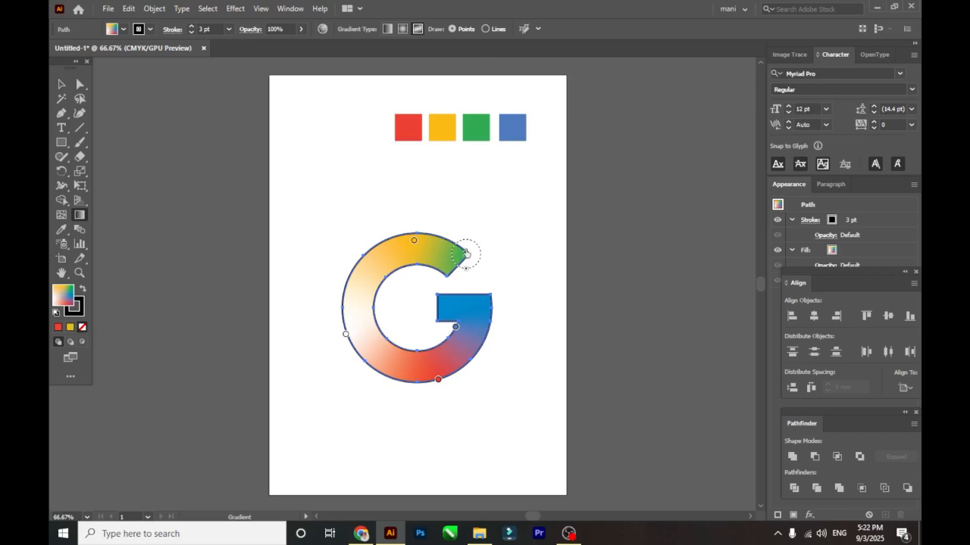
drag(465, 255, 460, 263)
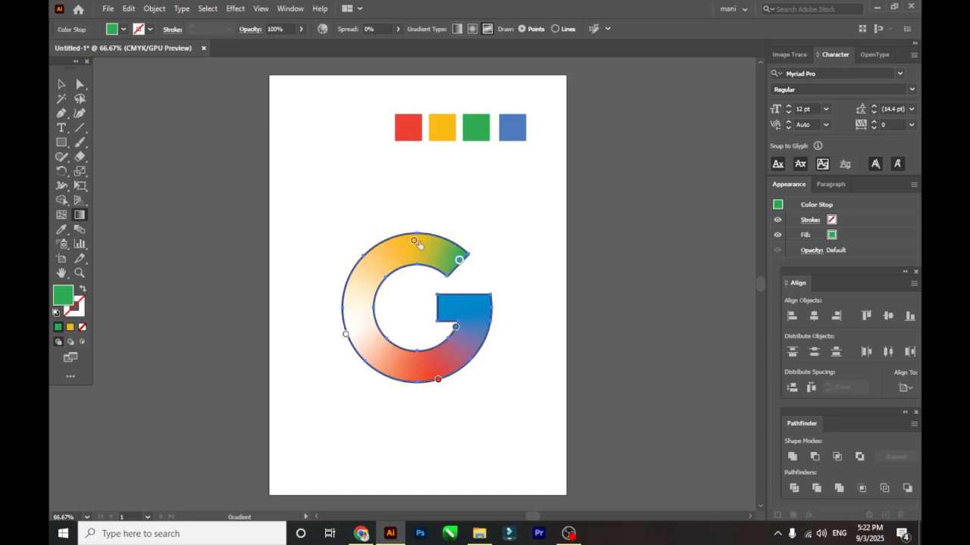
drag(413, 242, 359, 312)
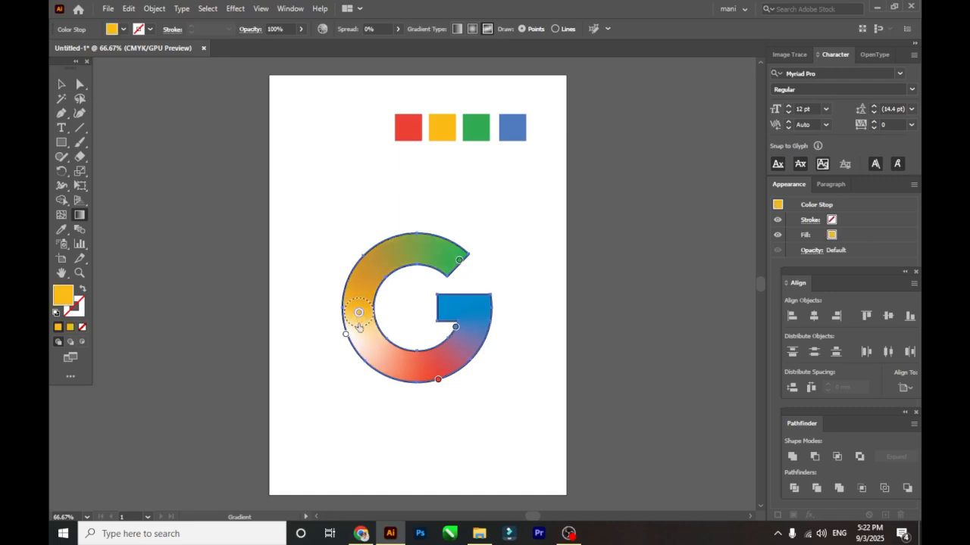
drag(439, 383, 414, 367)
drag(455, 327, 471, 312)
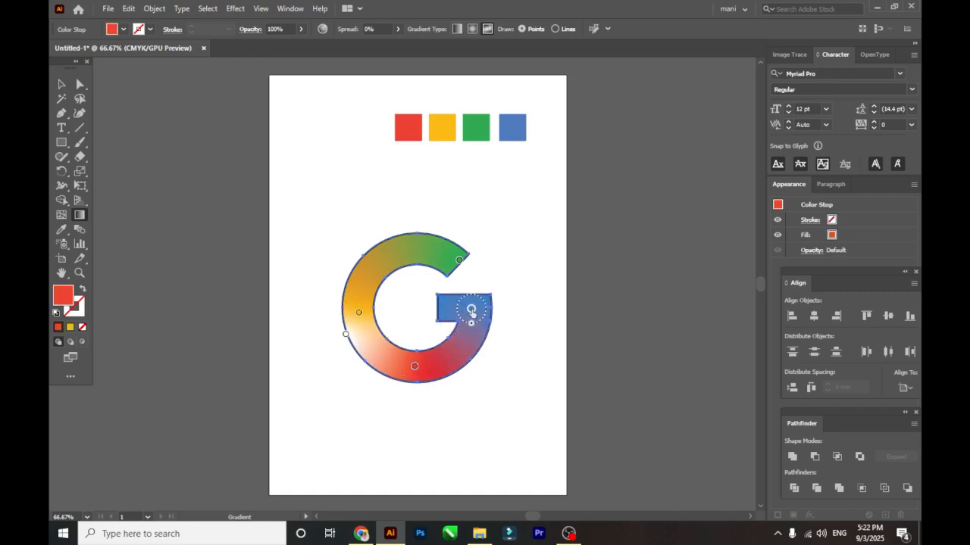
click(459, 261)
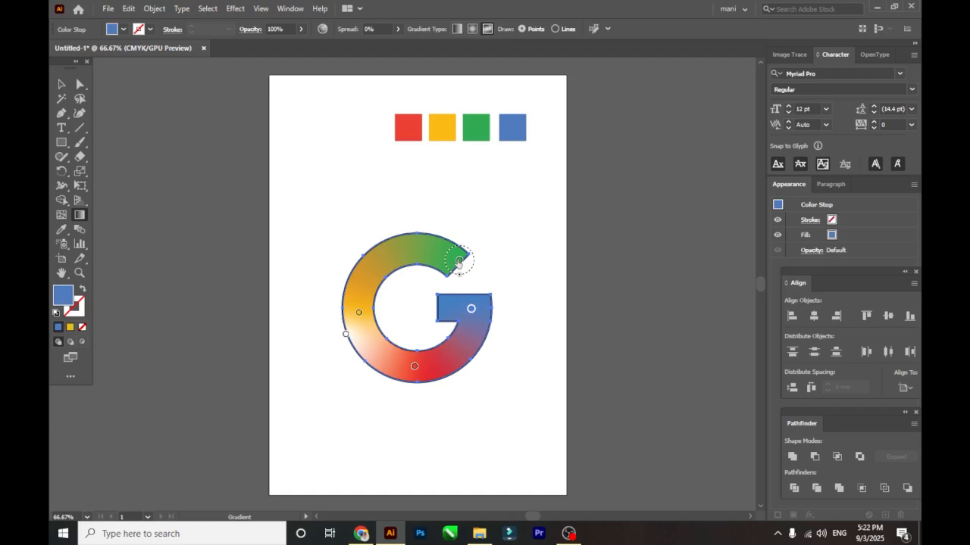
drag(459, 262, 450, 261)
Recolour the gradient stop at the upper arc end from the red swatch and the left-side stop from the yellow swatch.
double_click(451, 260)
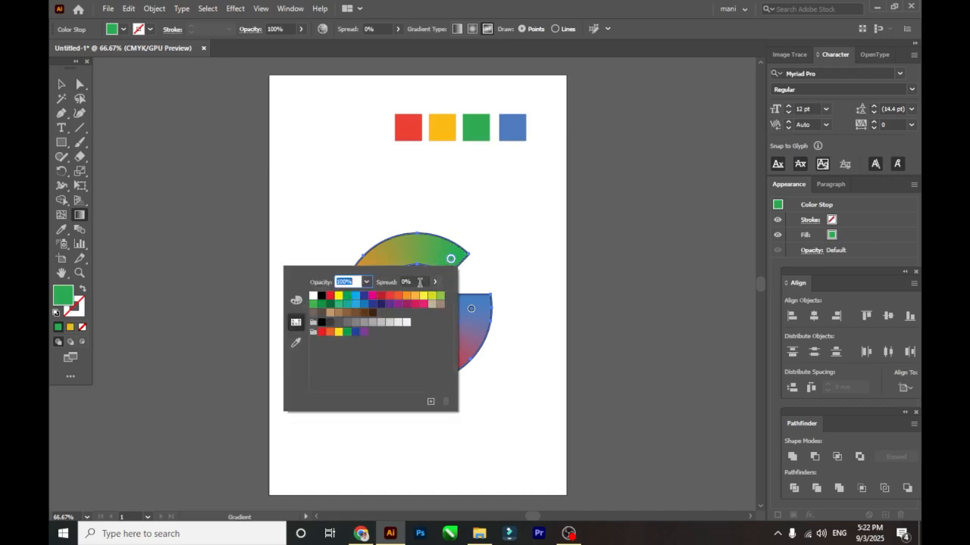
click(297, 342)
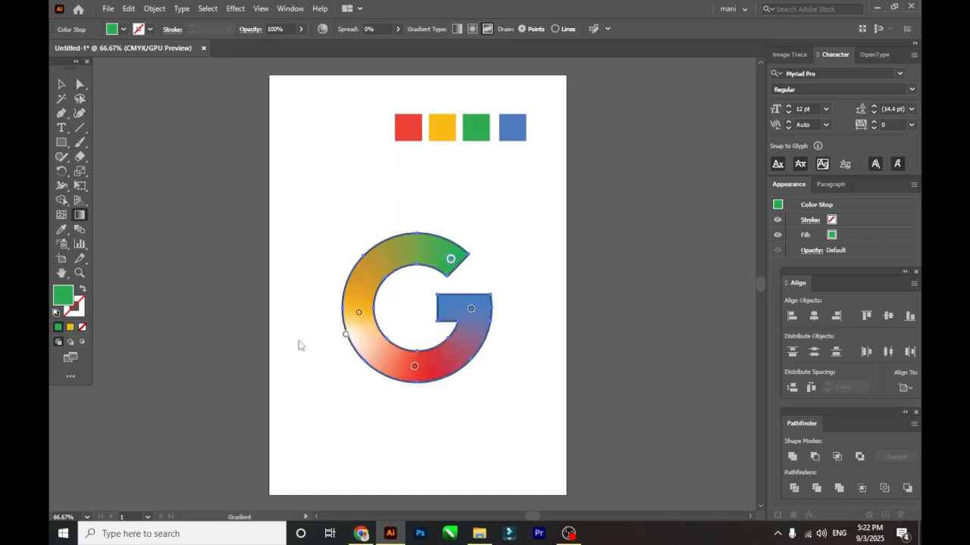
click(415, 134)
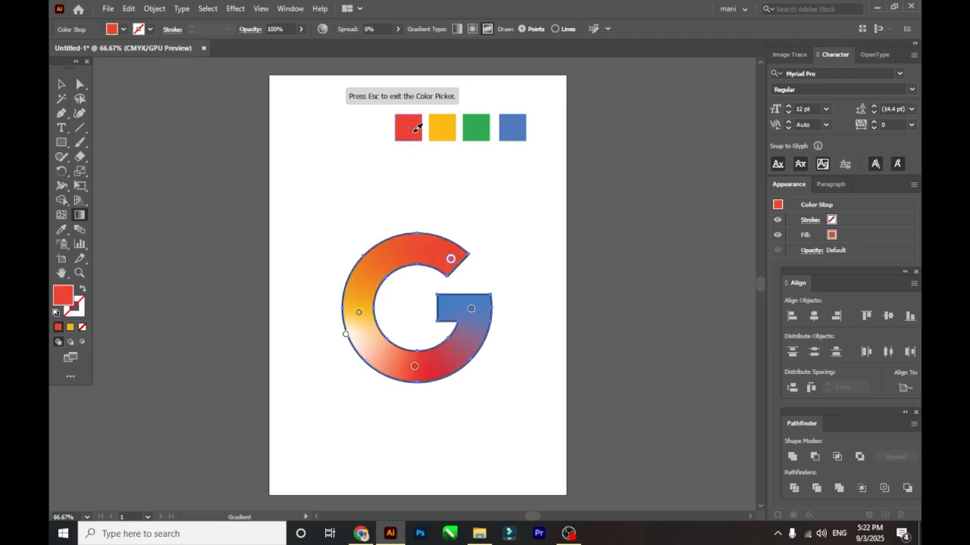
double_click(359, 313)
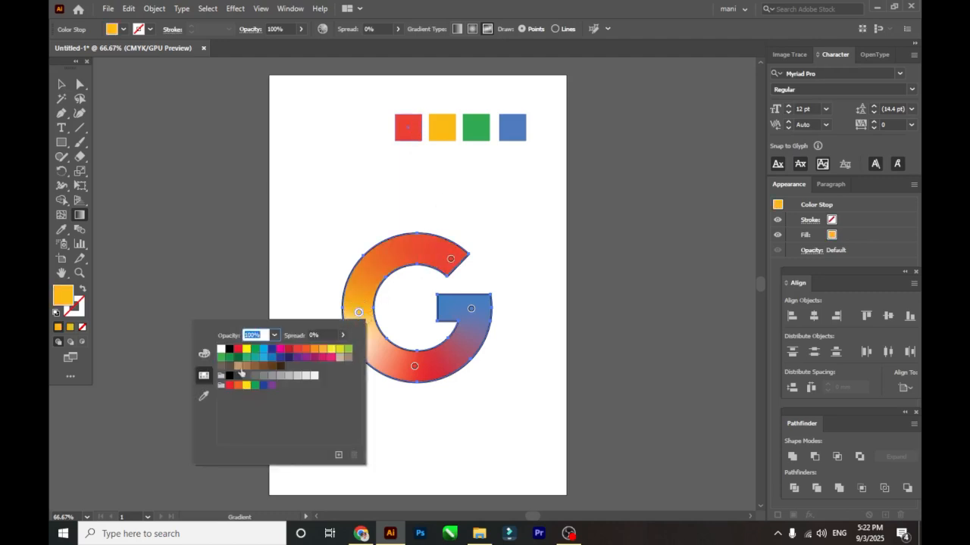
click(203, 395)
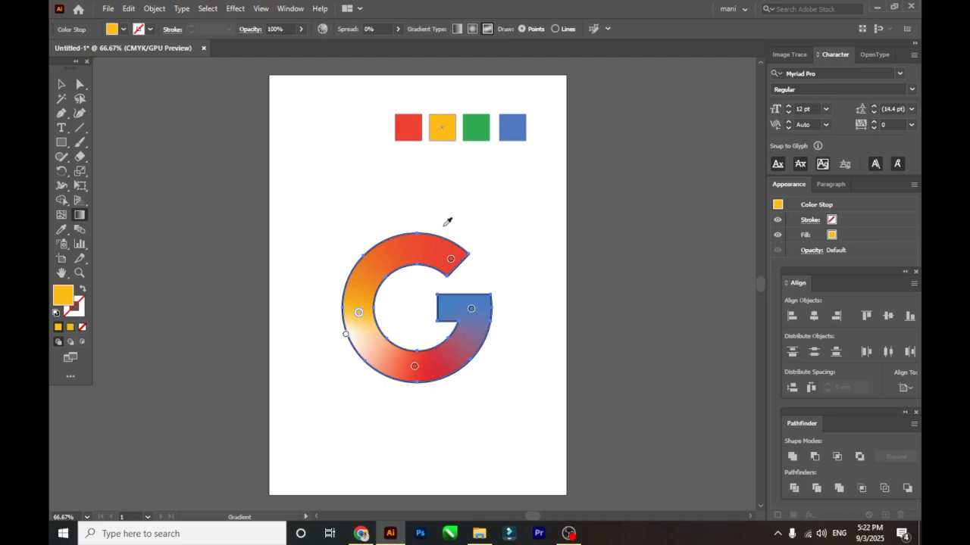
key(Escape)
Recolour the gradient stop at the bottom of the G from the green swatch and the crossbar stop from the blue swatch.
double_click(414, 367)
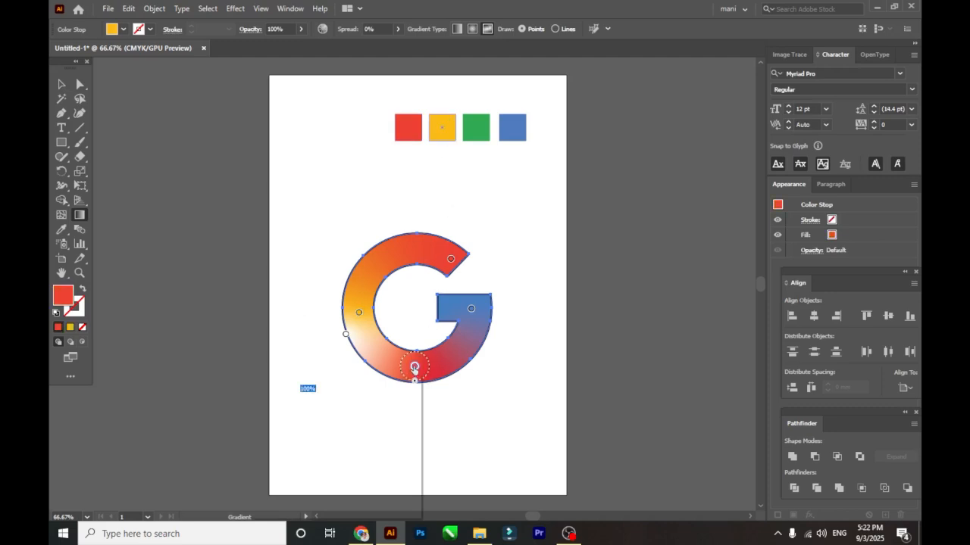
click(259, 452)
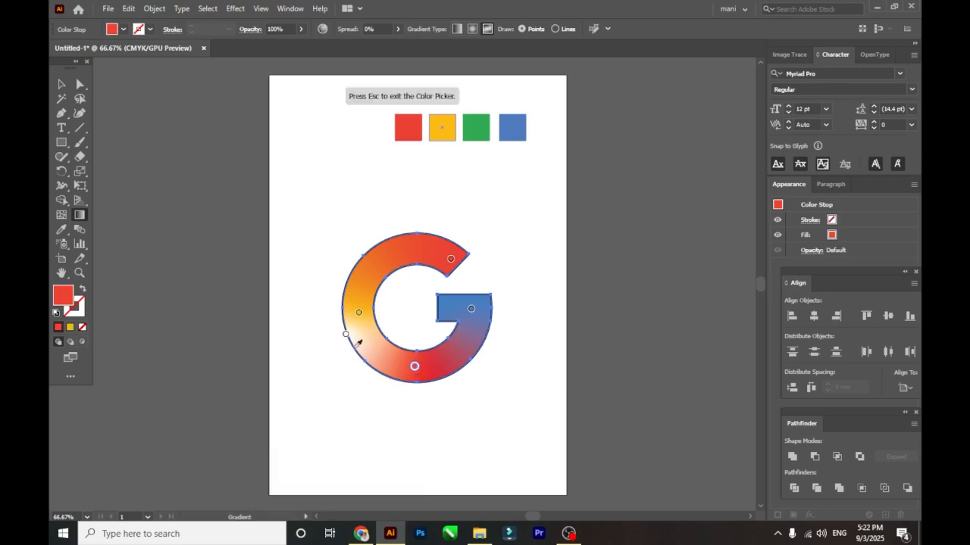
click(478, 126)
key(Escape)
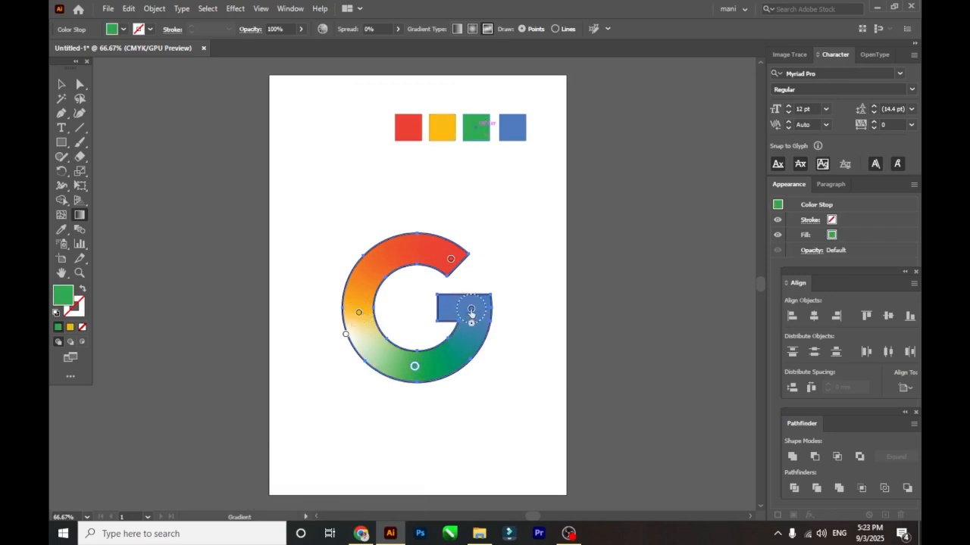
double_click(470, 310)
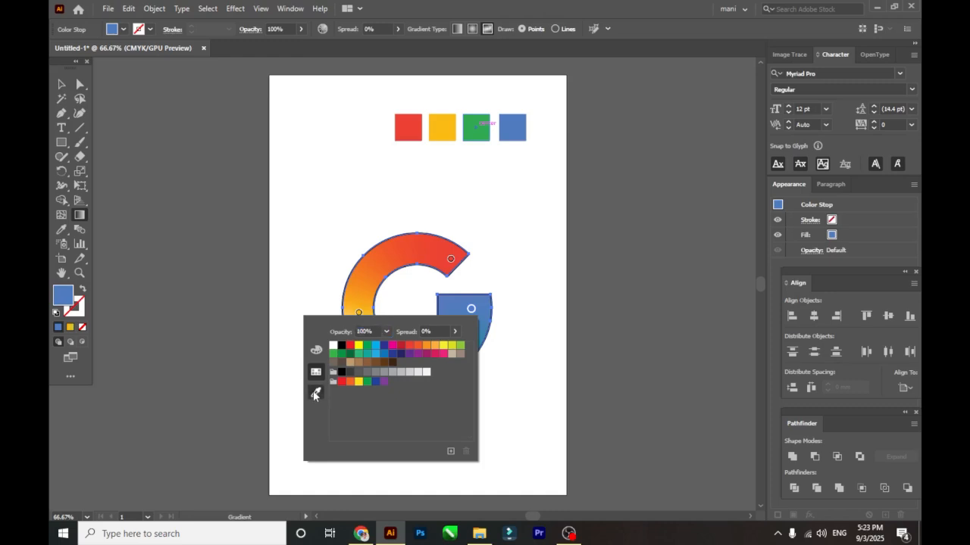
click(315, 394)
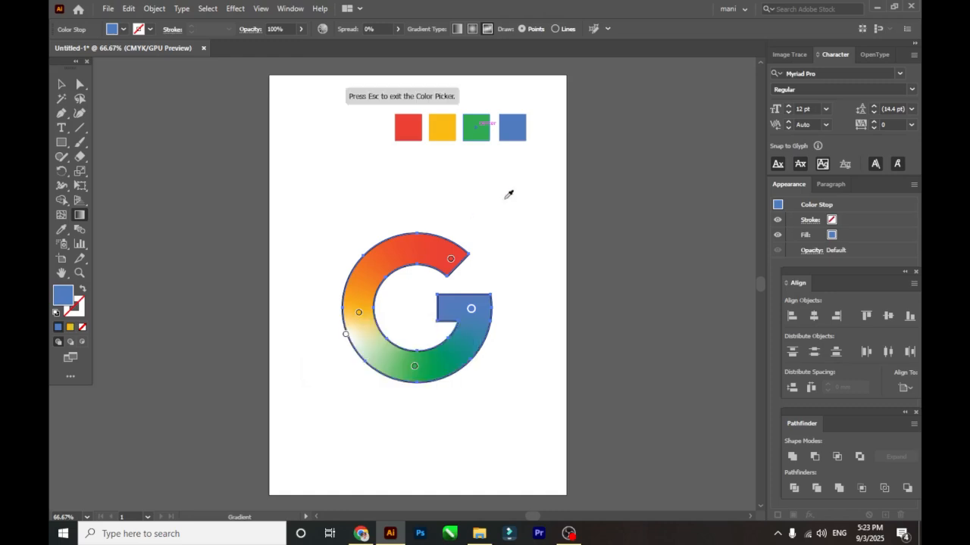
click(514, 126)
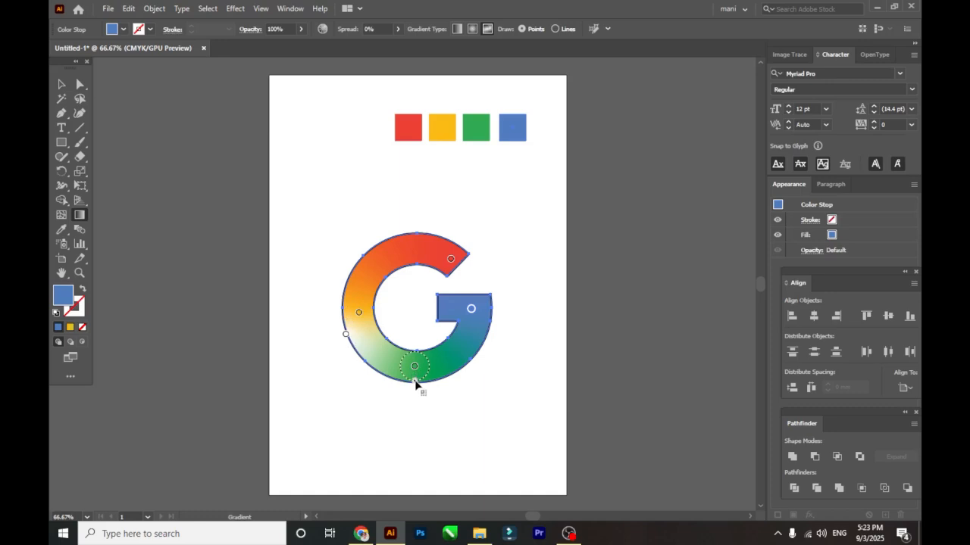
Remove the white colour stop from the G's gradient and widen the spread of the yellow stop.
drag(415, 382, 396, 373)
click(358, 312)
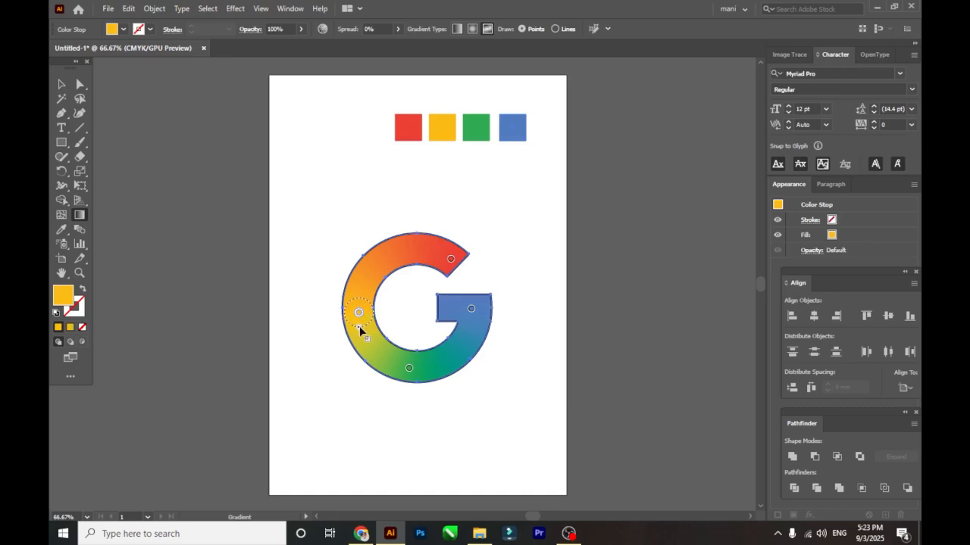
drag(361, 330, 362, 333)
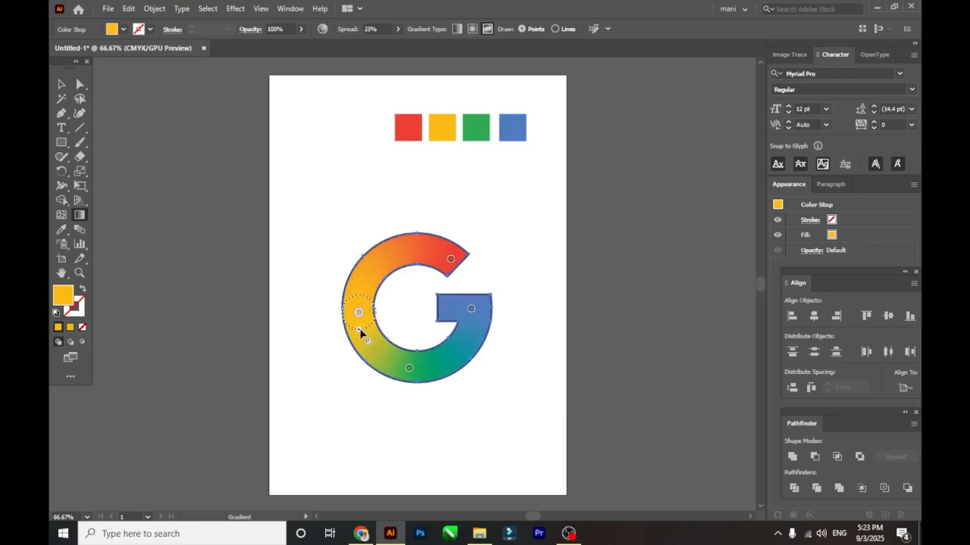
Set the spread of the red gradient stop to 100% and that of the blue crossbar stop to 75%.
click(450, 261)
click(450, 260)
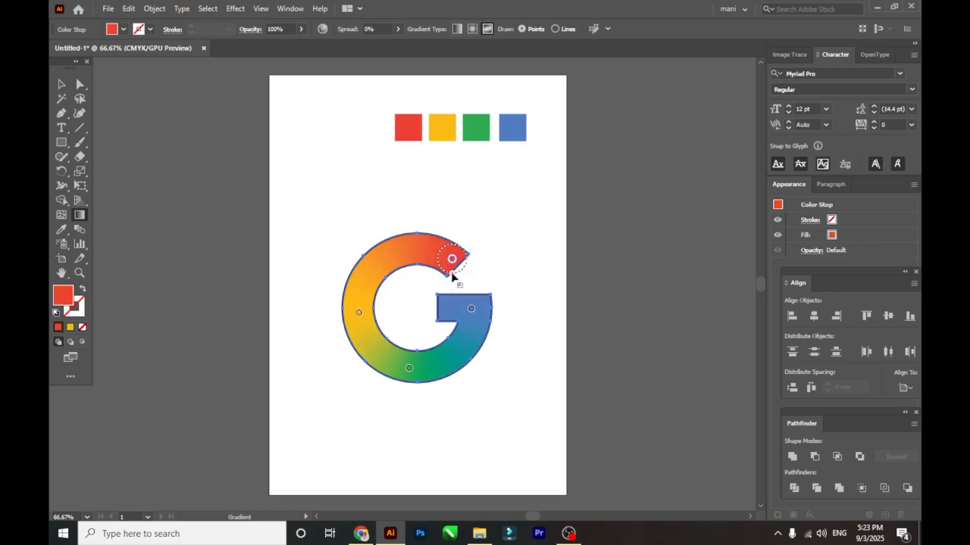
drag(453, 277, 458, 288)
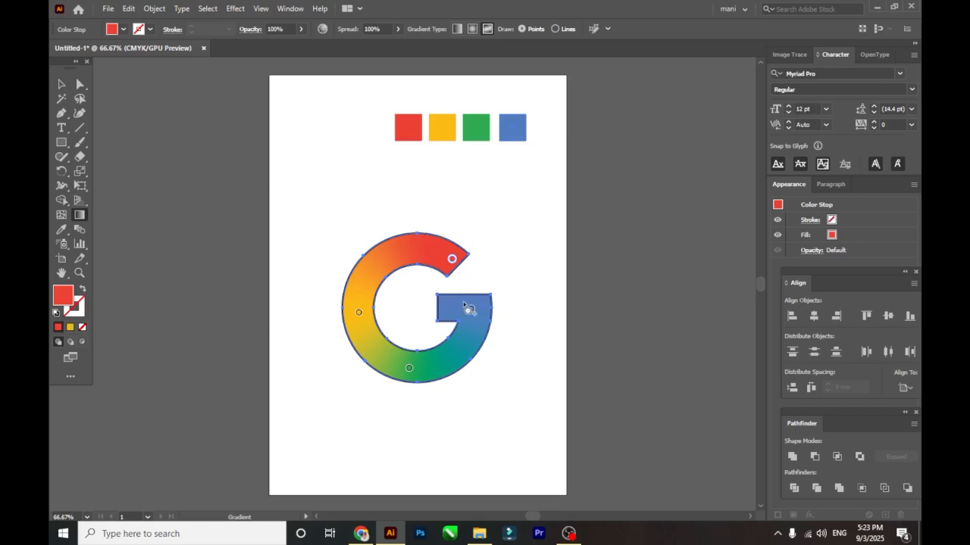
click(471, 311)
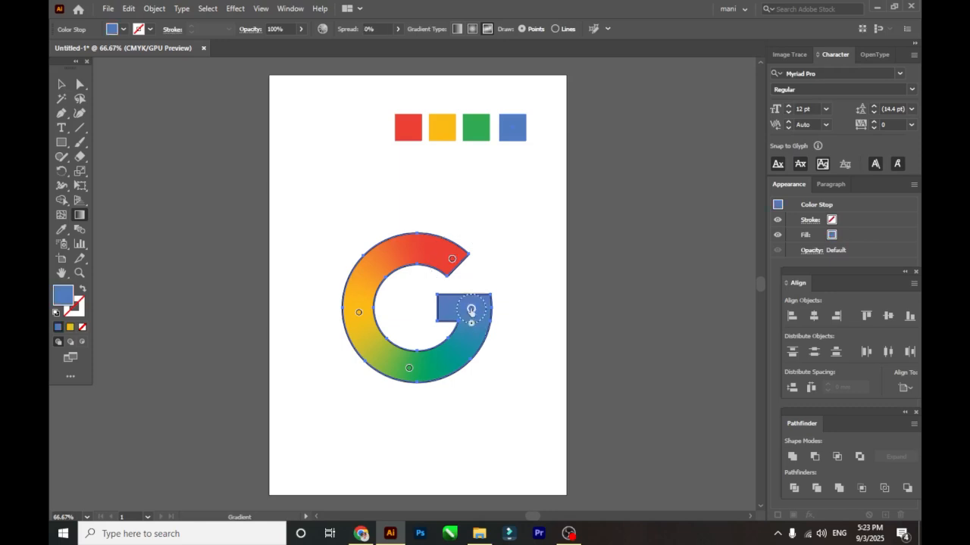
drag(469, 323, 474, 337)
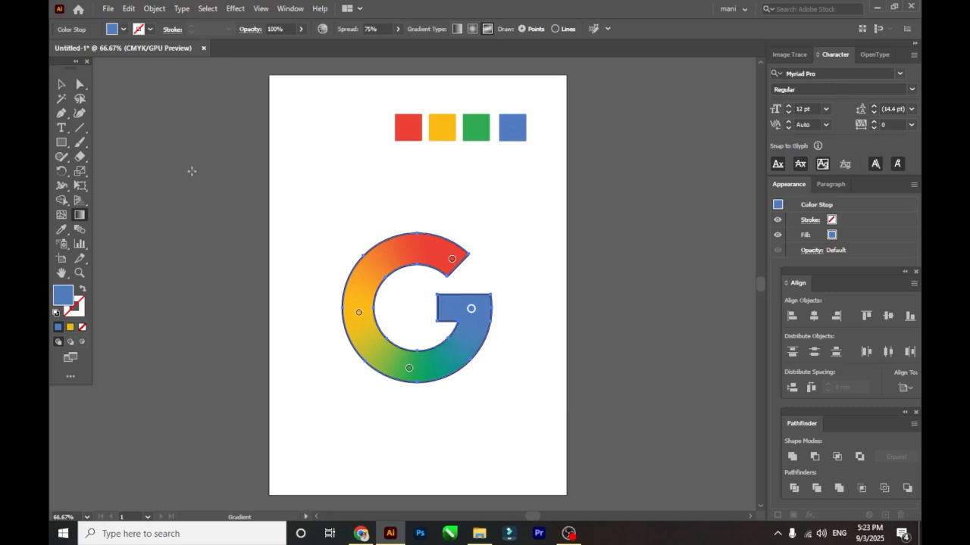
Remove the black stroke from the gradient G and move the G slightly up and left on the artboard.
click(62, 85)
click(330, 261)
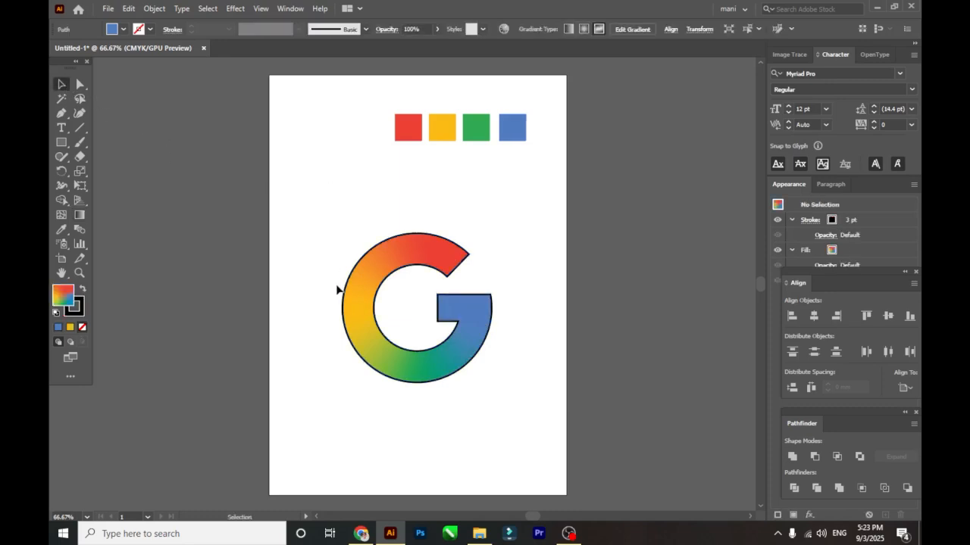
click(413, 236)
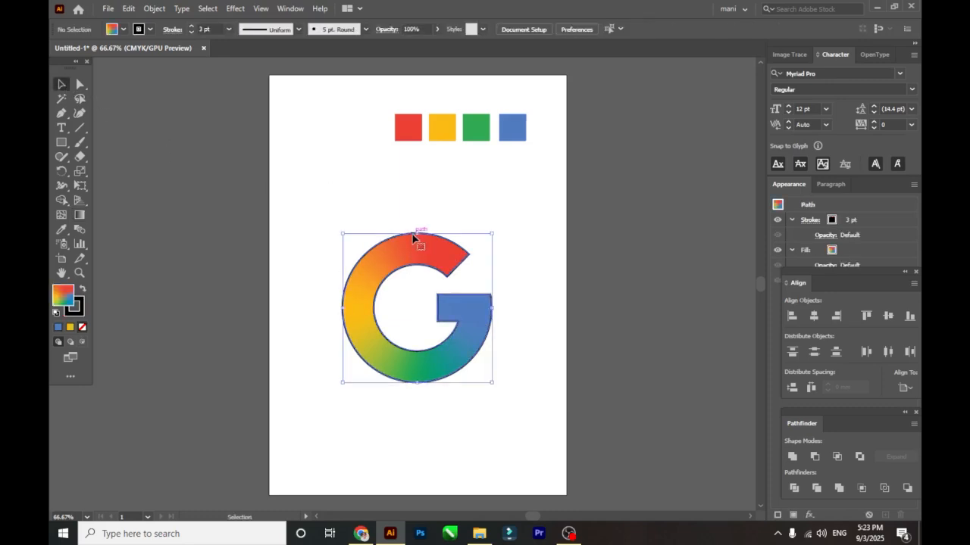
click(149, 29)
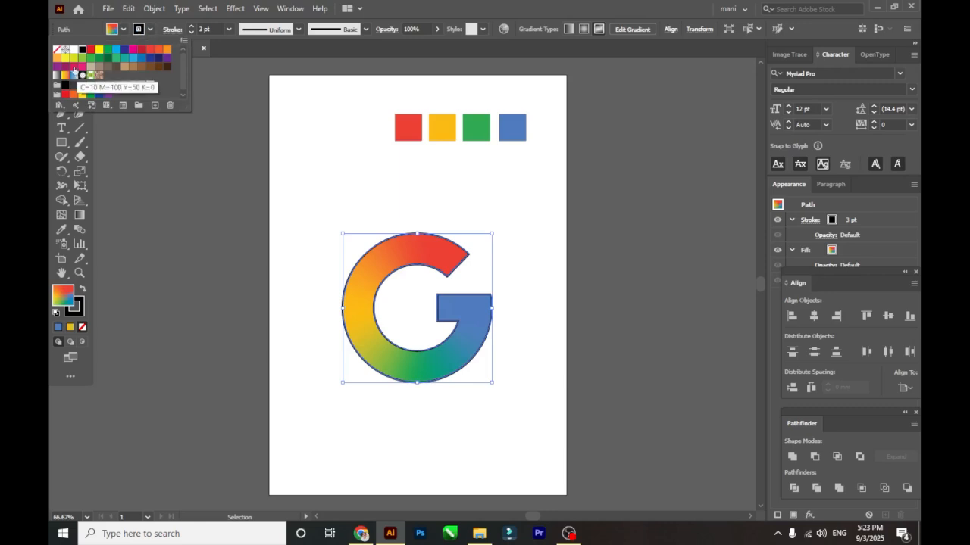
click(57, 49)
click(300, 213)
click(300, 214)
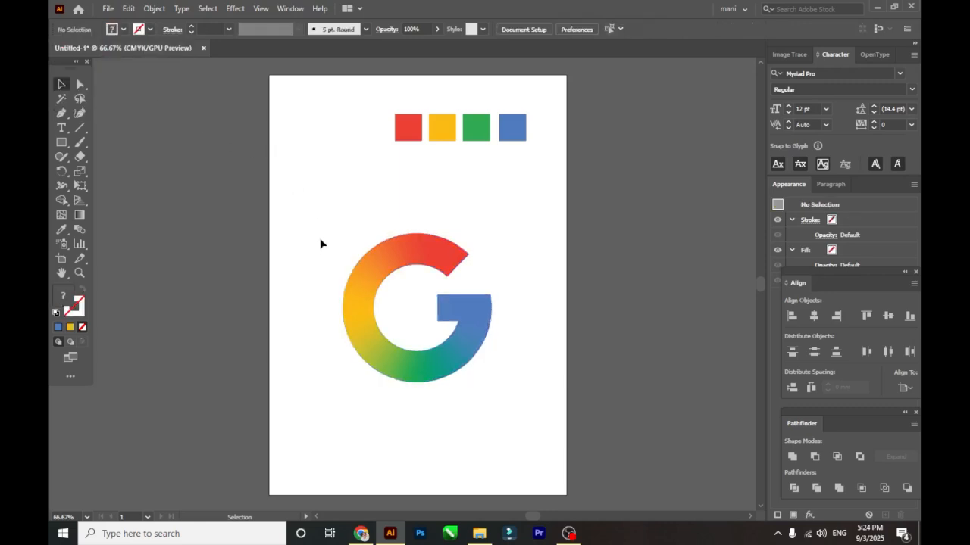
drag(389, 266, 363, 222)
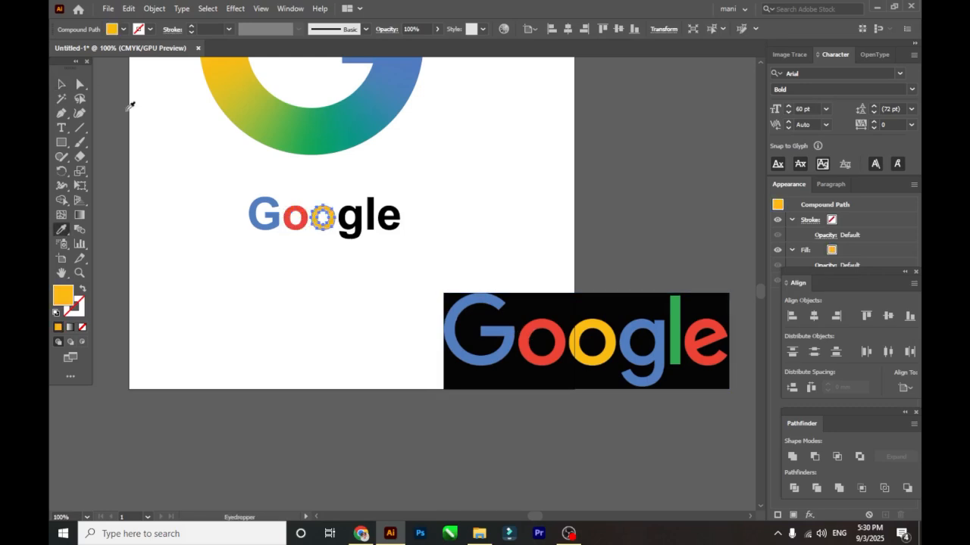
Fill the lowercase g of the Google wordmark with blue.
click(350, 219)
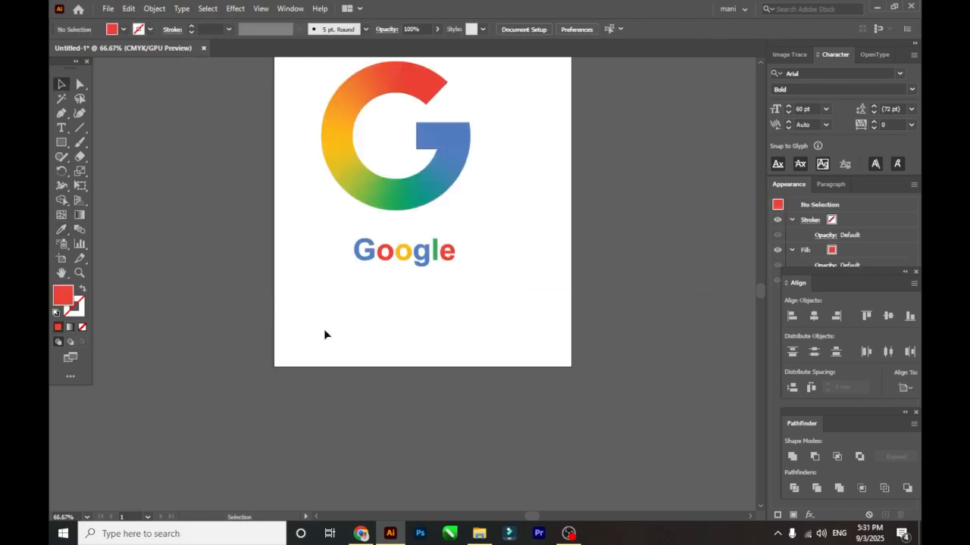
Enlarge the whole Google wordmark to about one and a half times its size and place it beneath the gradient G.
drag(341, 224, 467, 288)
drag(457, 239, 514, 218)
drag(466, 254, 450, 271)
scroll(473, 363, down, 2)
click(489, 341)
scroll(489, 340, up, 1)
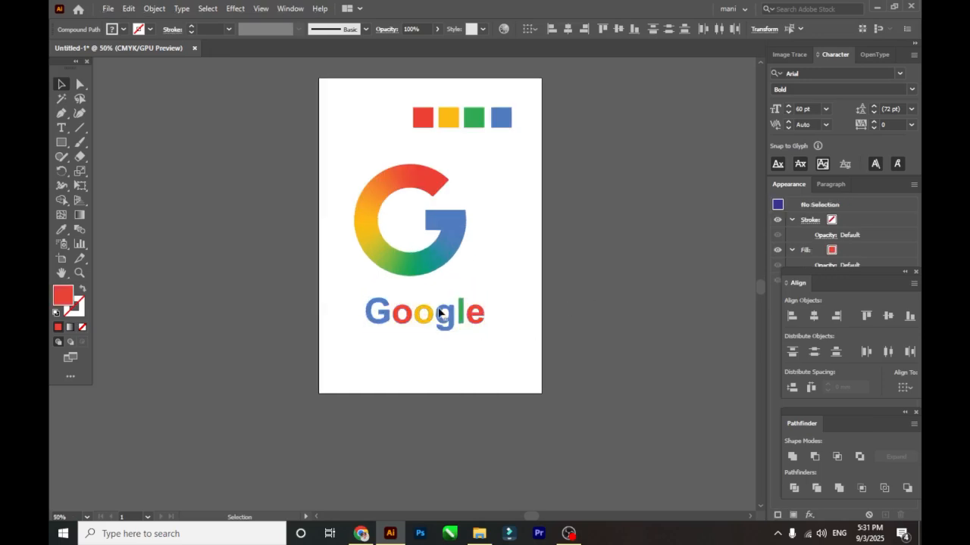